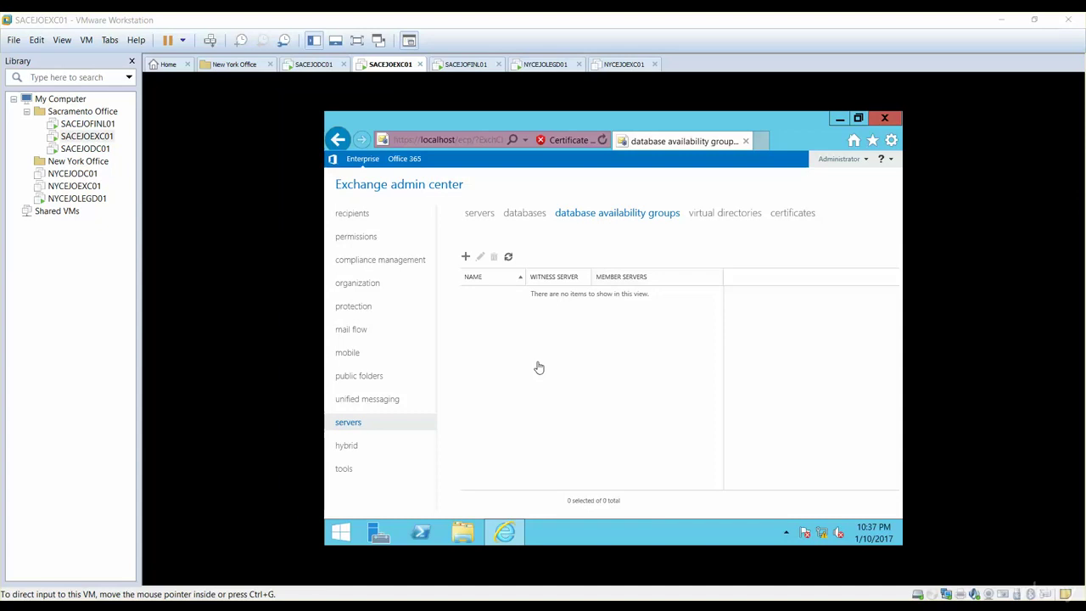
click(821, 535)
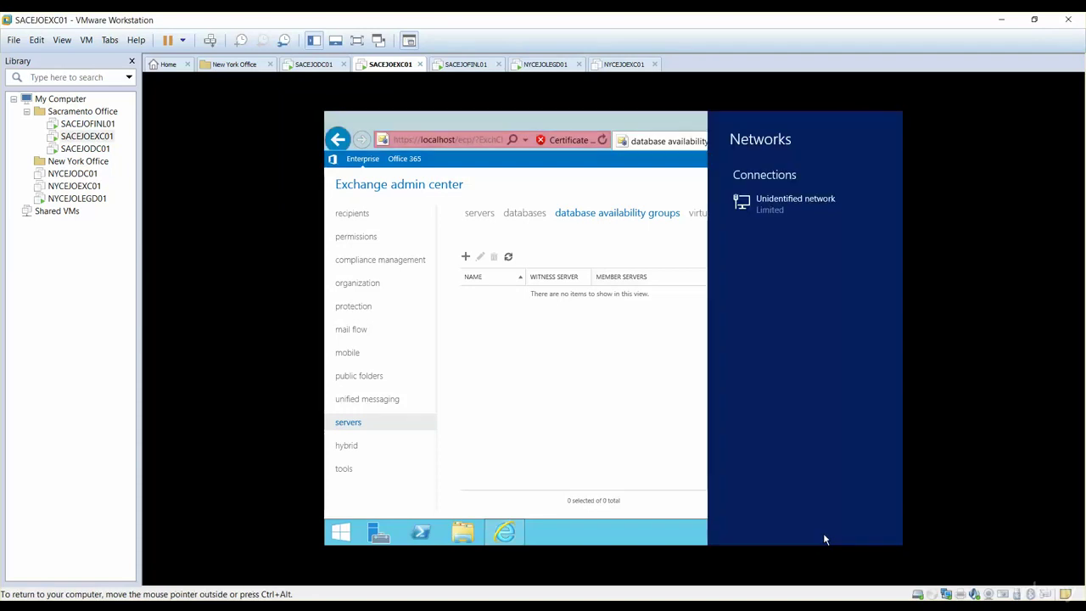
click(821, 535)
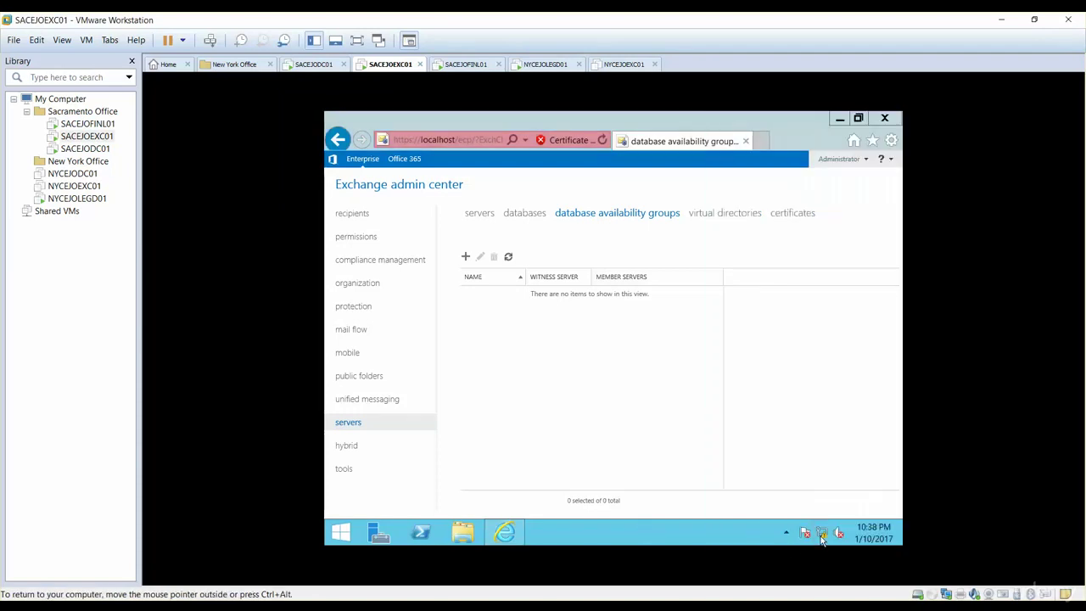
right_click(821, 535)
click(813, 526)
click(480, 242)
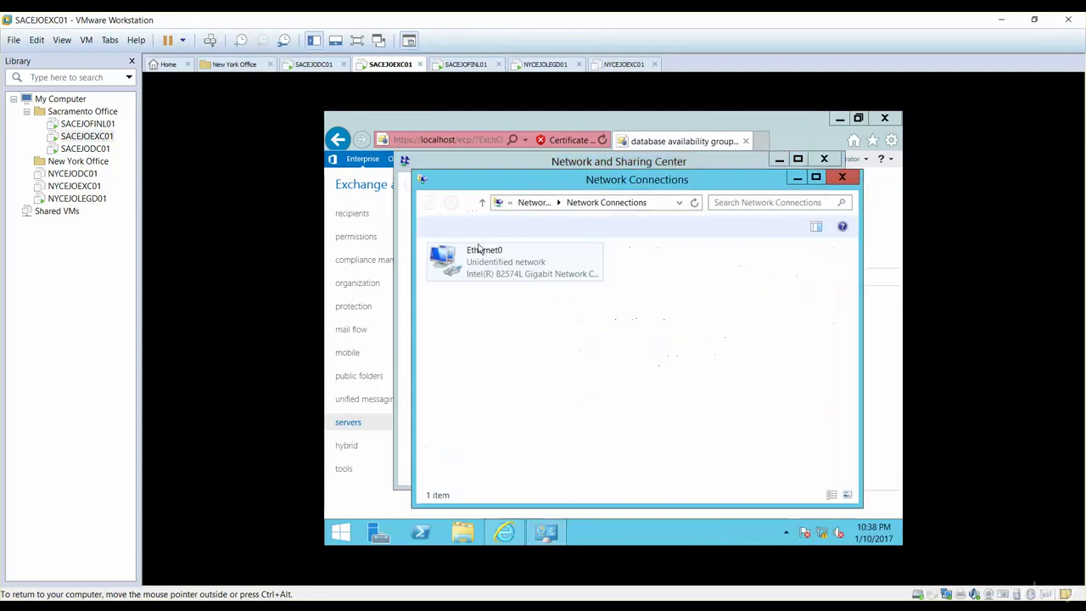
right_click(490, 254)
click(520, 370)
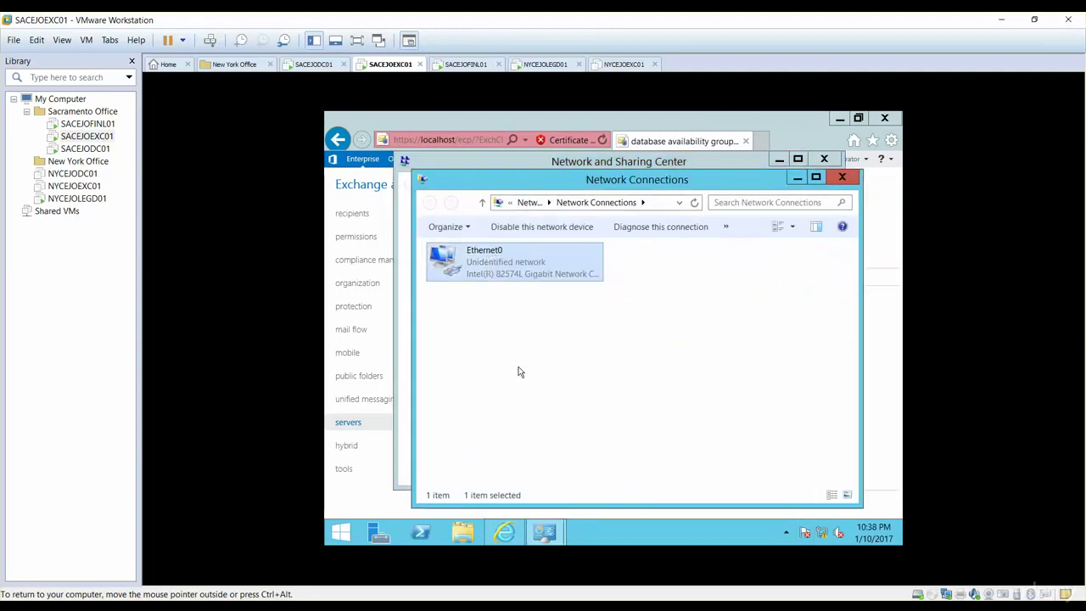
double_click(528, 393)
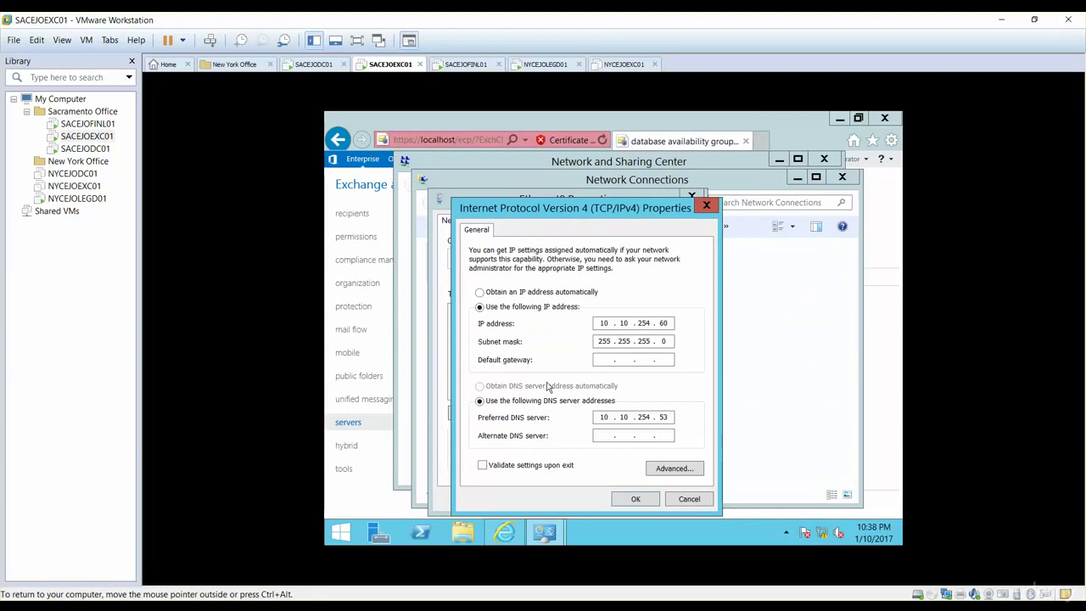
click(682, 502)
click(661, 501)
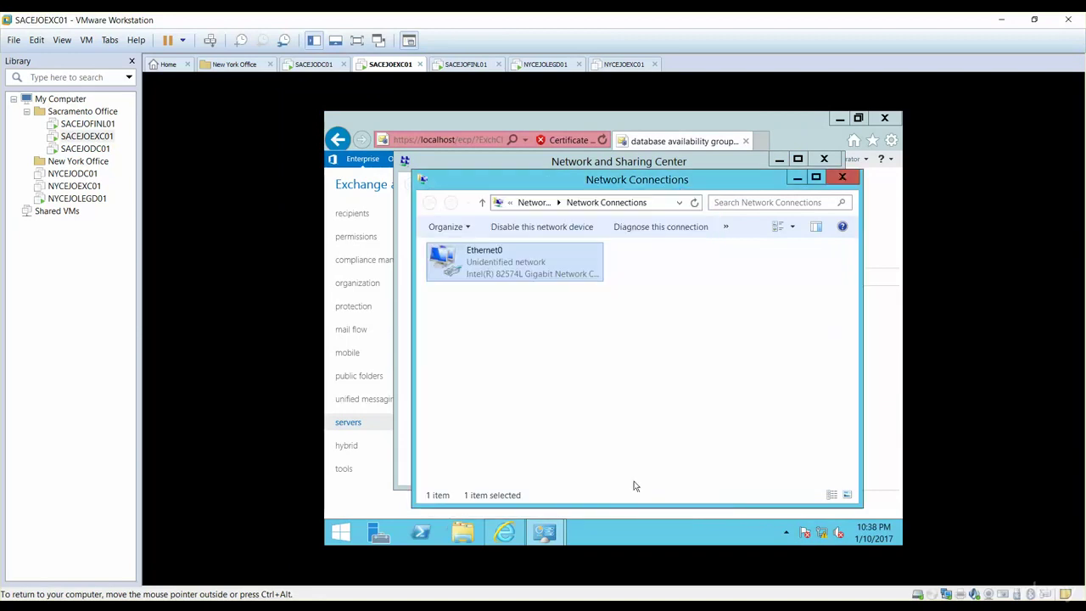
click(842, 178)
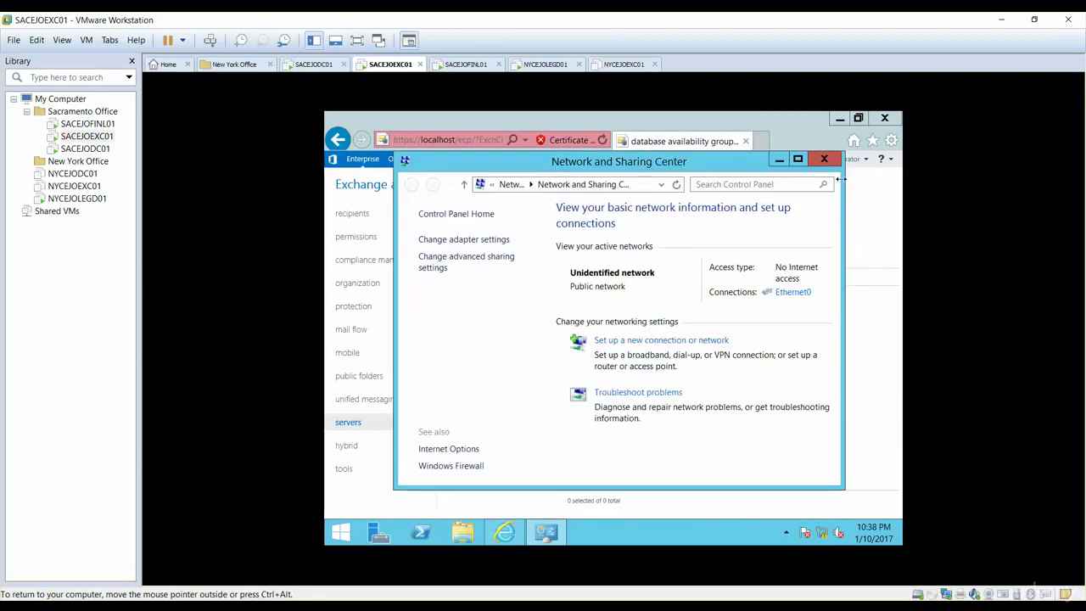
click(824, 158)
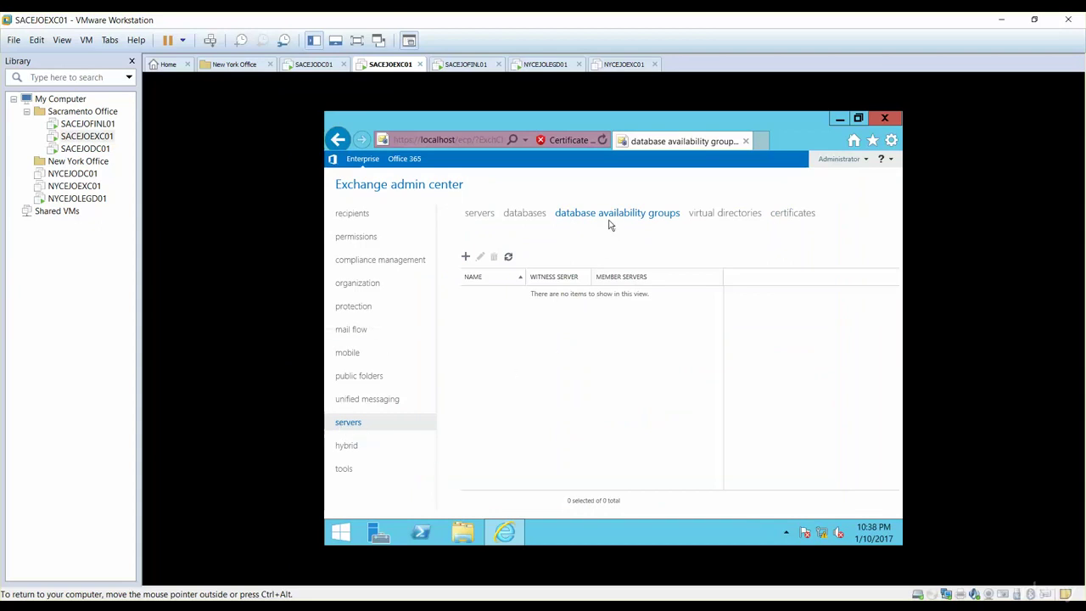
Start a new database availability group and name it ELMJOTECHDAG
click(465, 258)
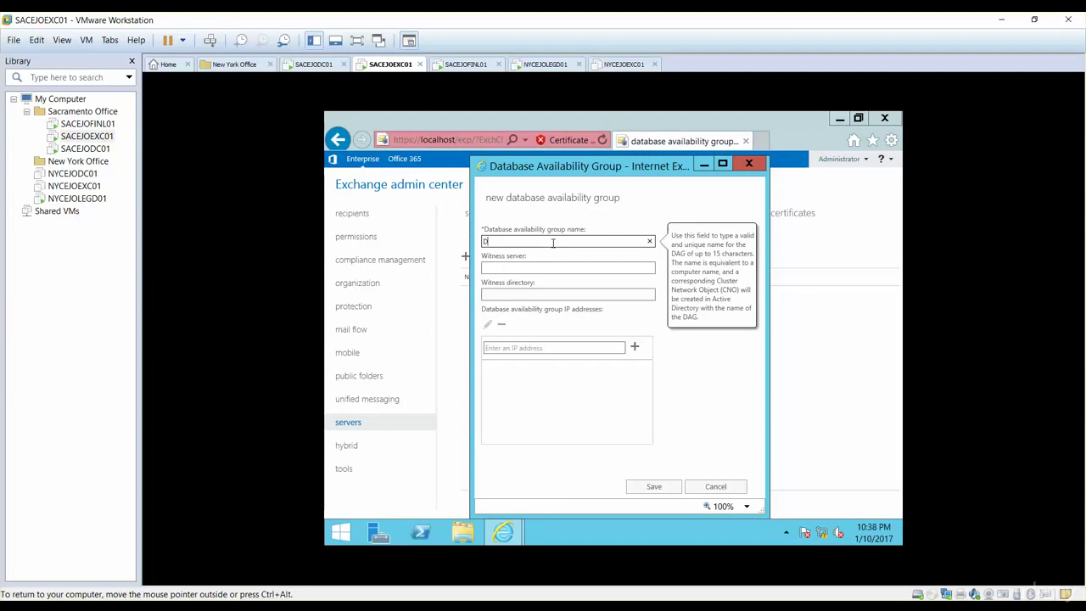
text(ELMJOYECHDAG)
key(Tab)
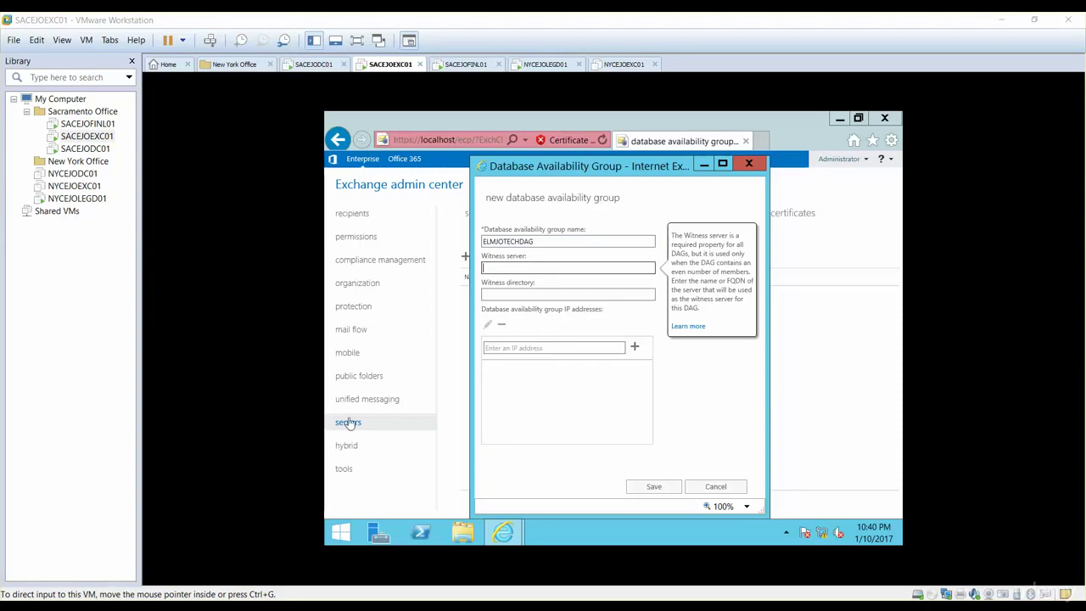
click(90, 153)
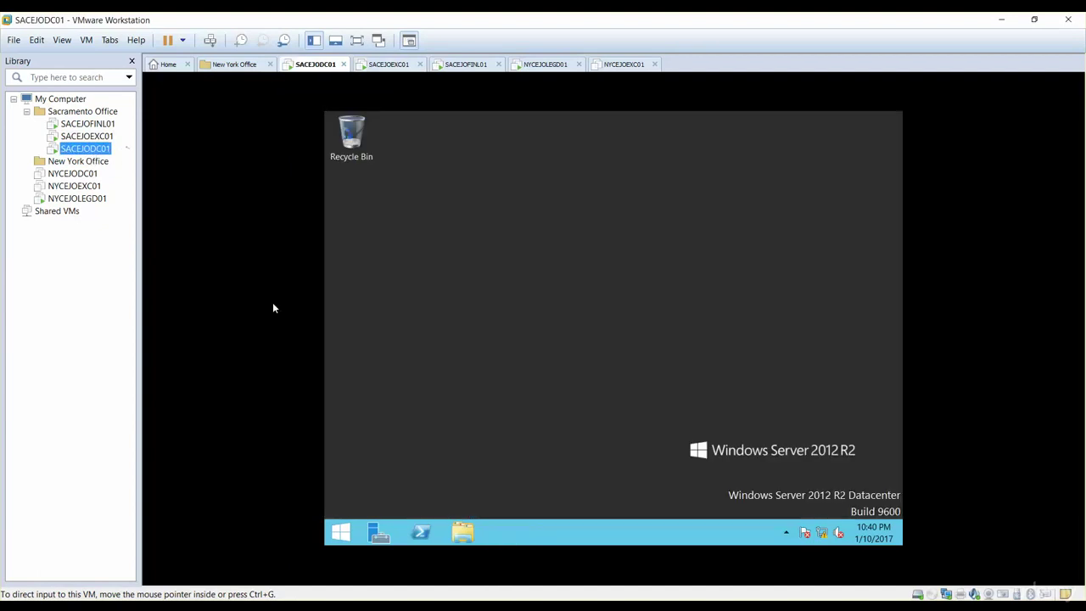
click(463, 533)
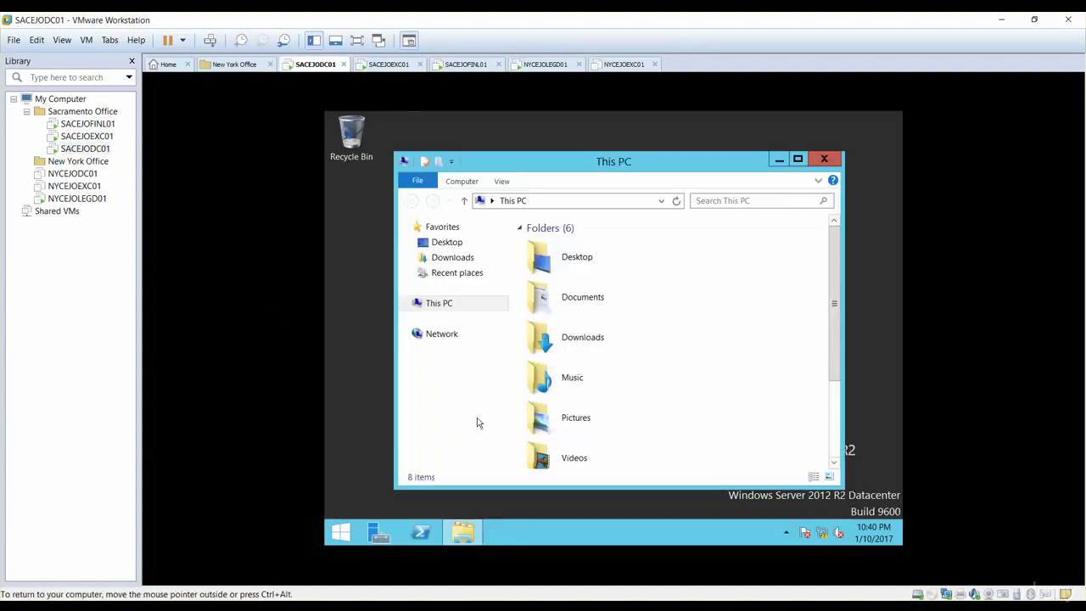
click(446, 305)
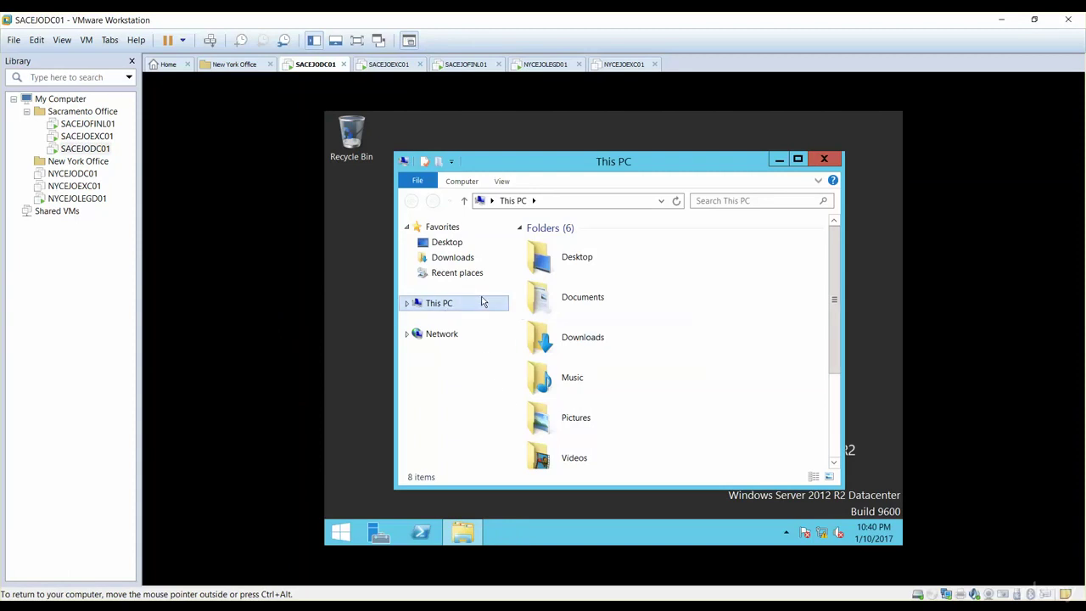
click(406, 303)
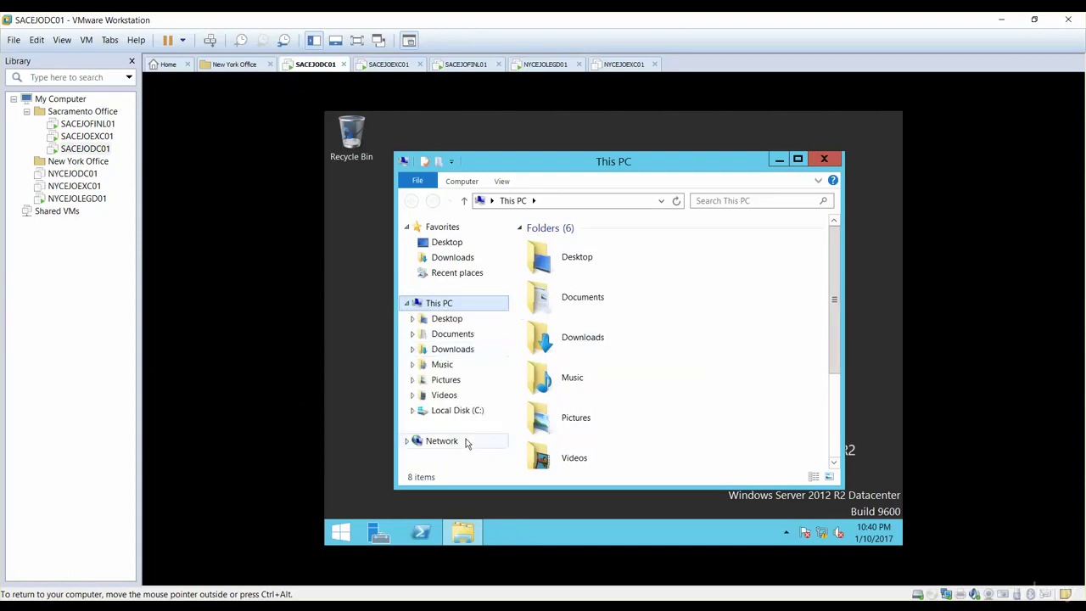
click(455, 411)
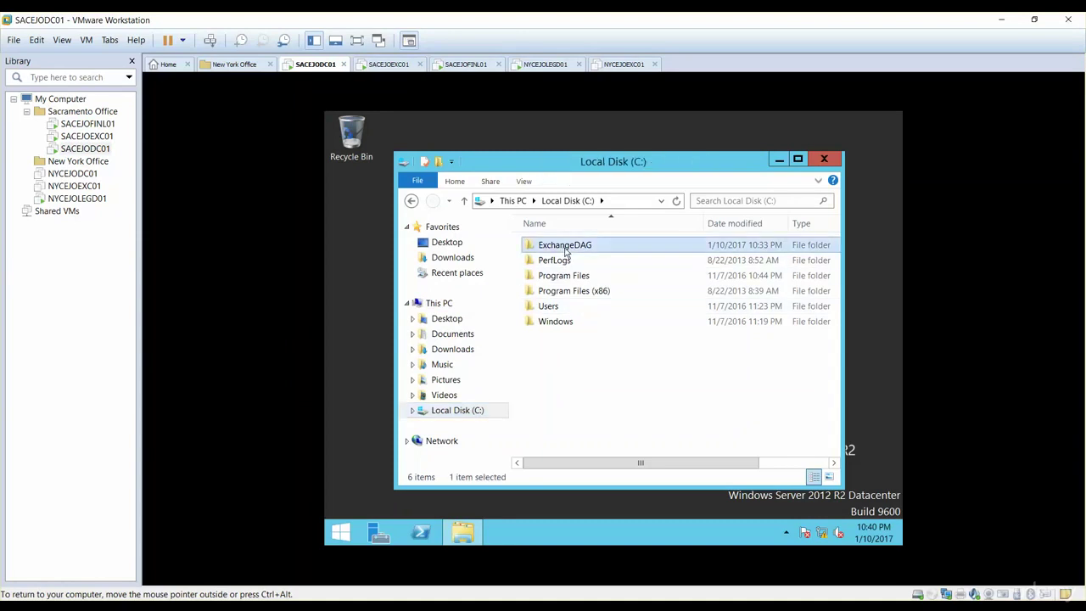
double_click(566, 246)
click(411, 201)
double_click(559, 247)
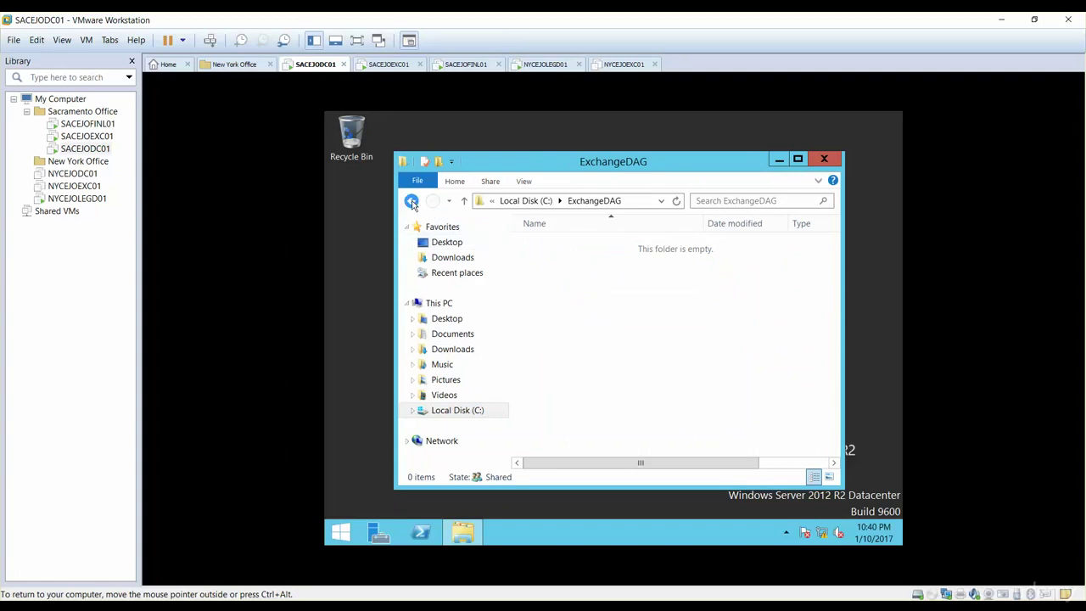
click(412, 201)
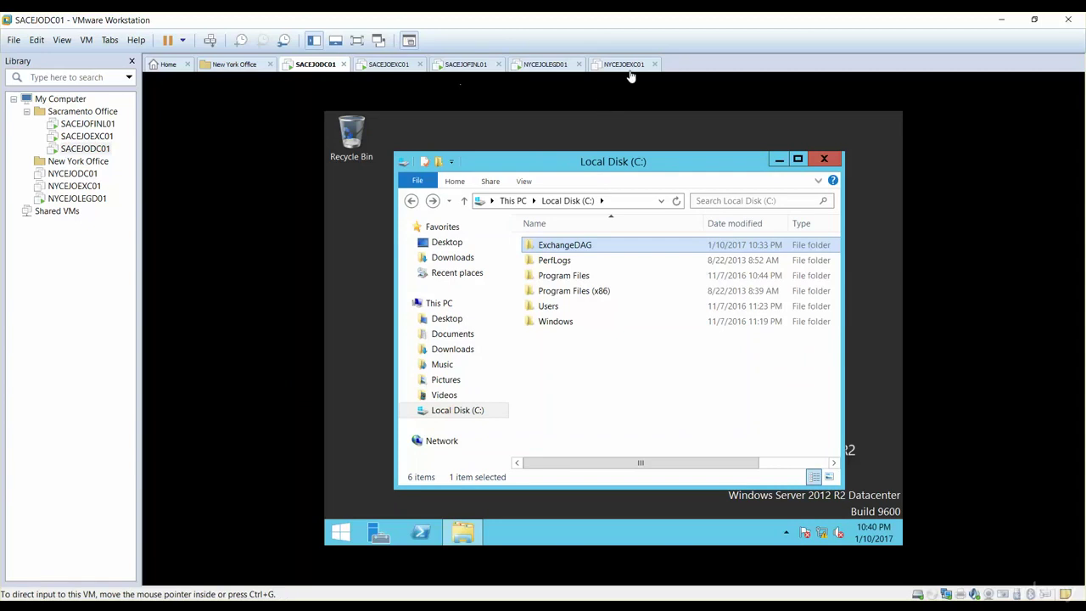
click(441, 70)
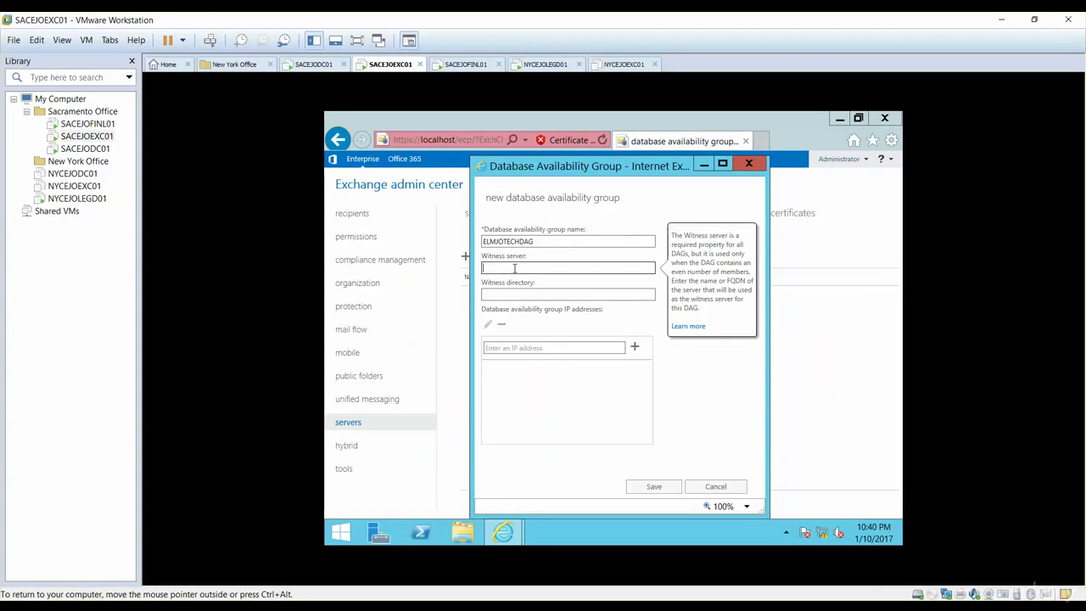
Enter SACEJOEXC01 as the witness server and begin the witness directory at C:
text(SACEJOEXC01)
key(Tab)
key(Tab)
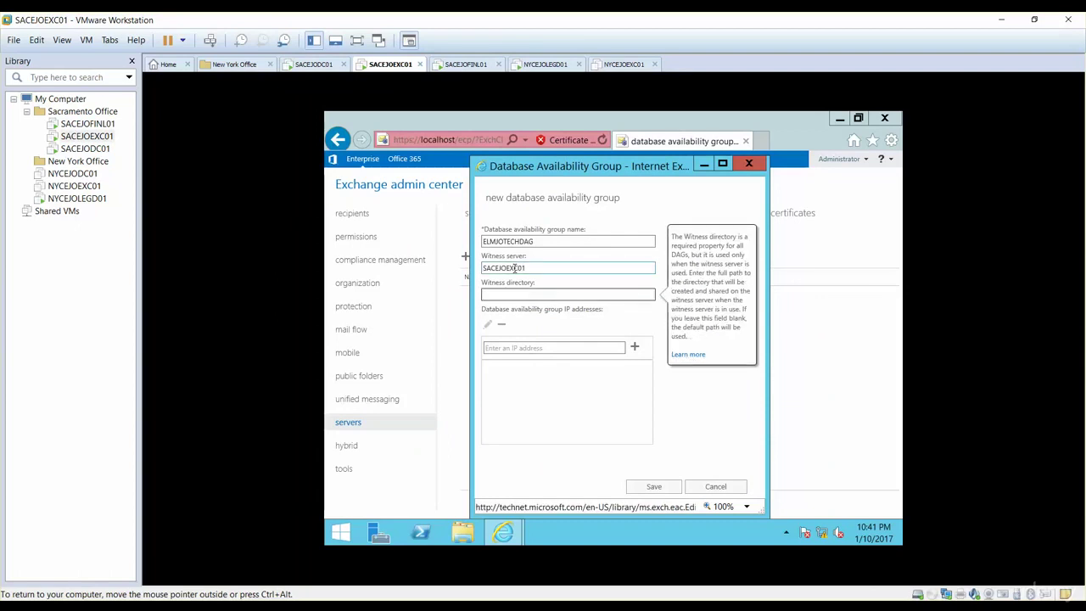
text(C:)
key(Return)
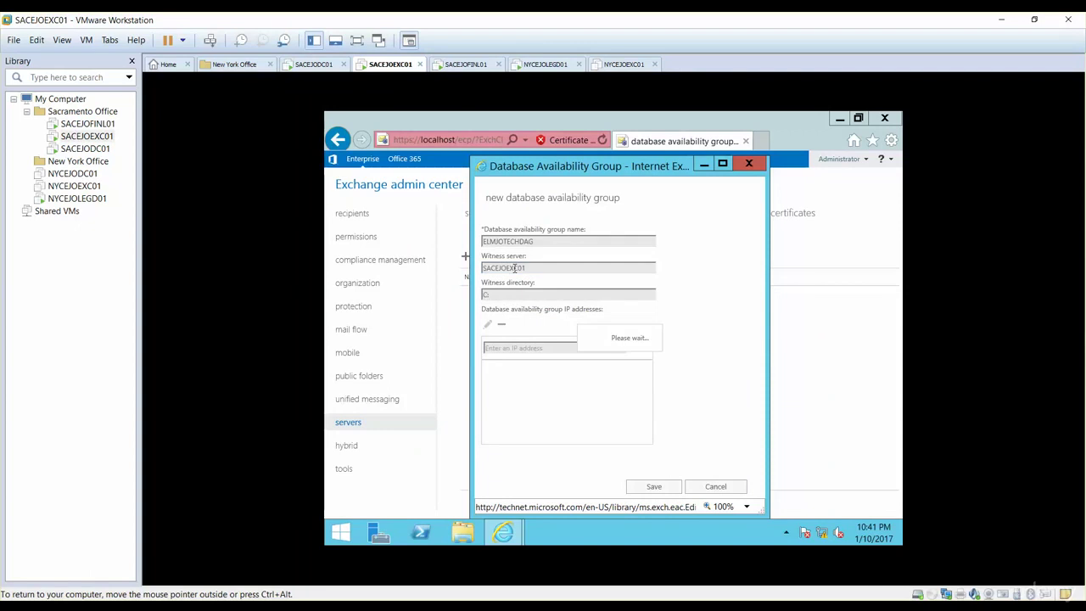
click(669, 393)
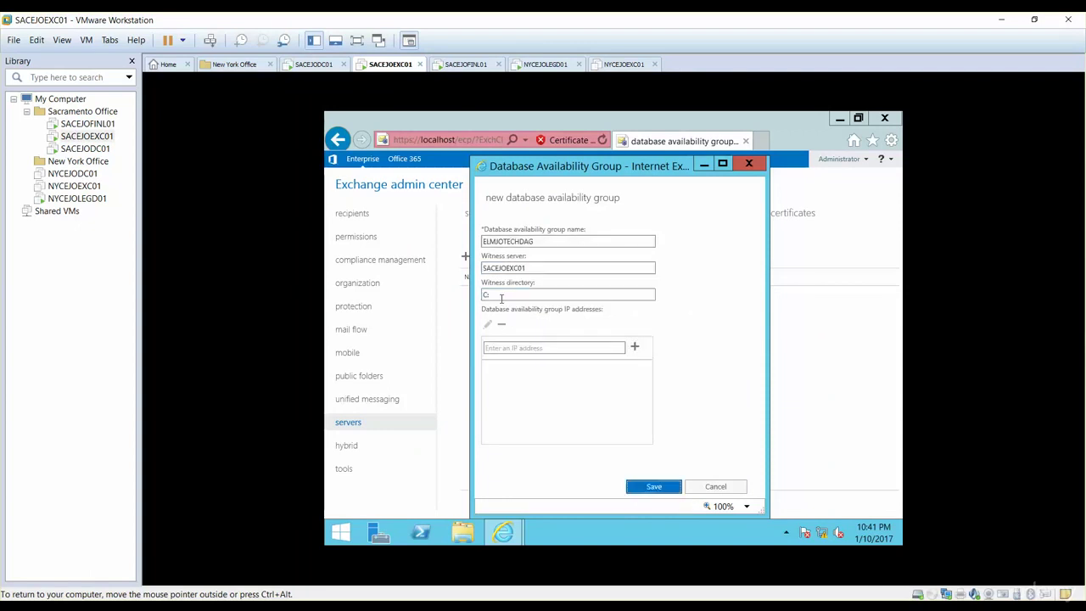
Correct the witness directory to C:\ExchangeDAG and save the new DAG
click(510, 296)
text(\)
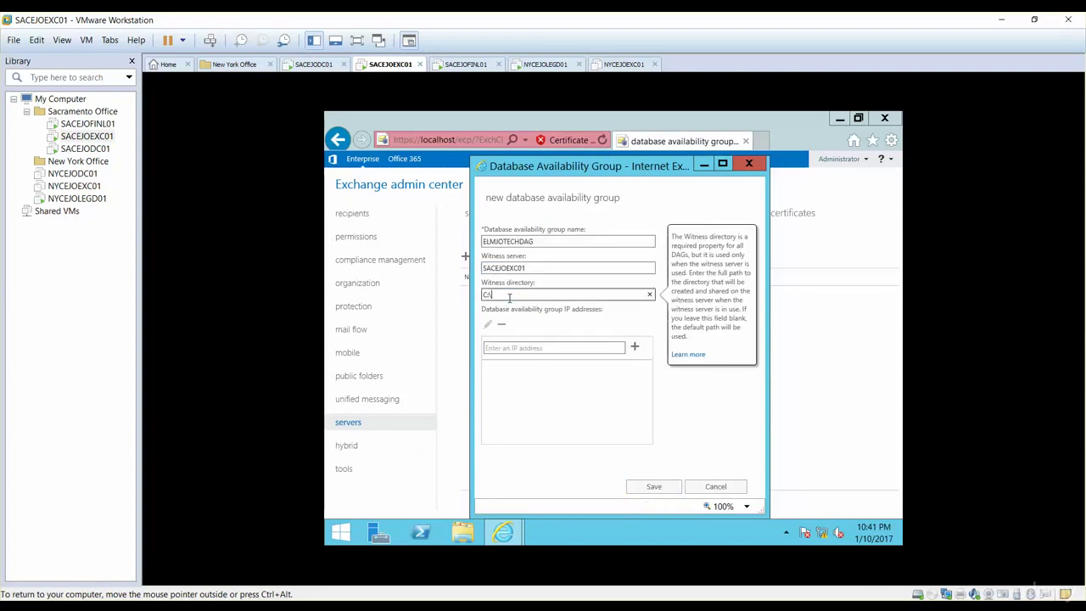
text(ExchangeDAG)
click(547, 347)
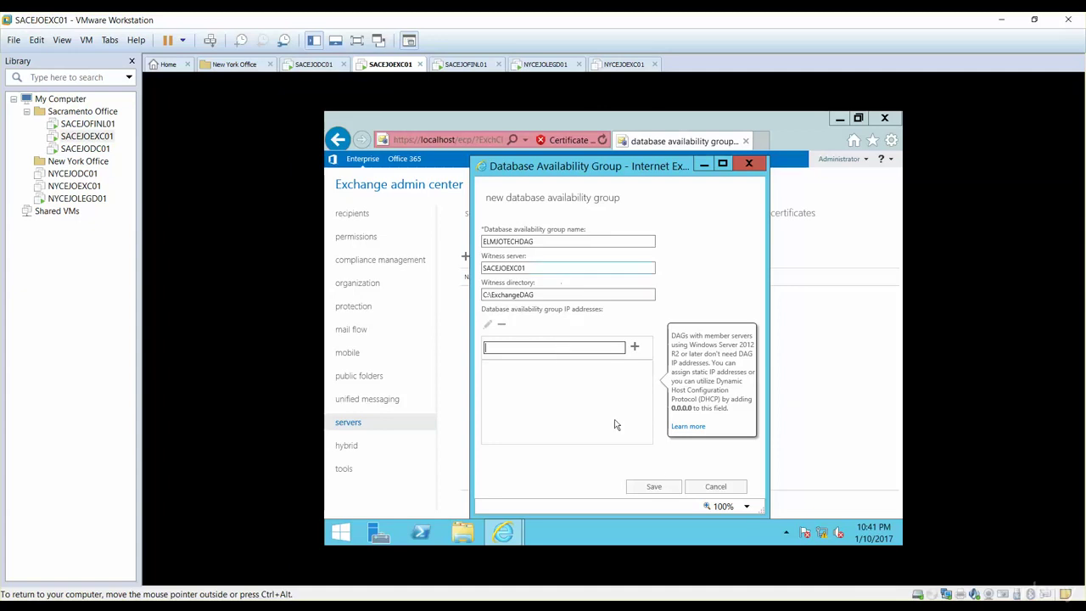
click(654, 488)
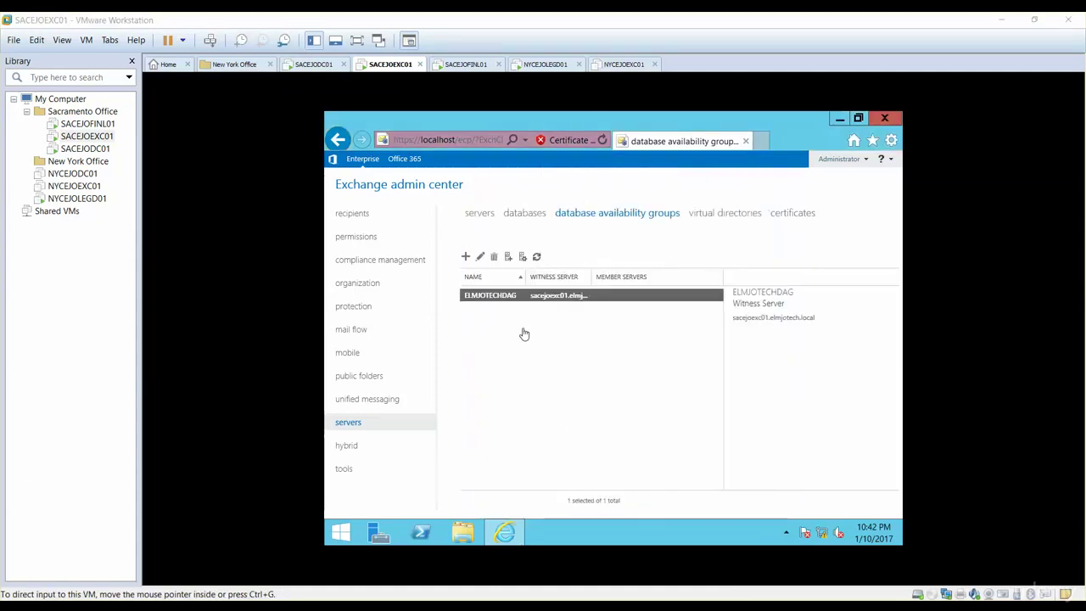
Add NYCEJOEXC01 and SACEJOEXC01 as member servers of ELMJOTECHDAG
click(524, 258)
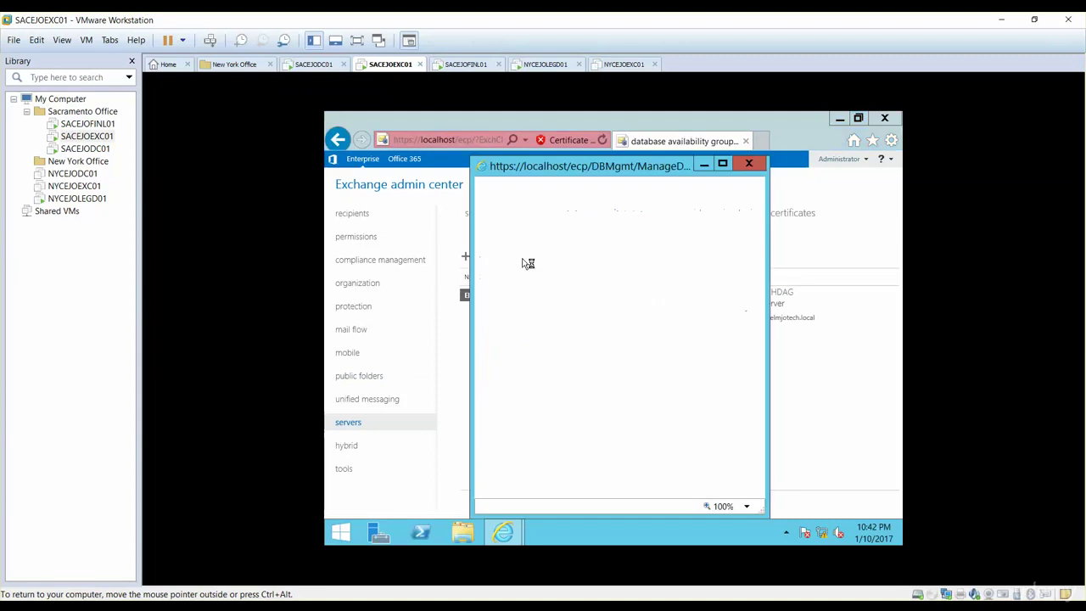
click(488, 248)
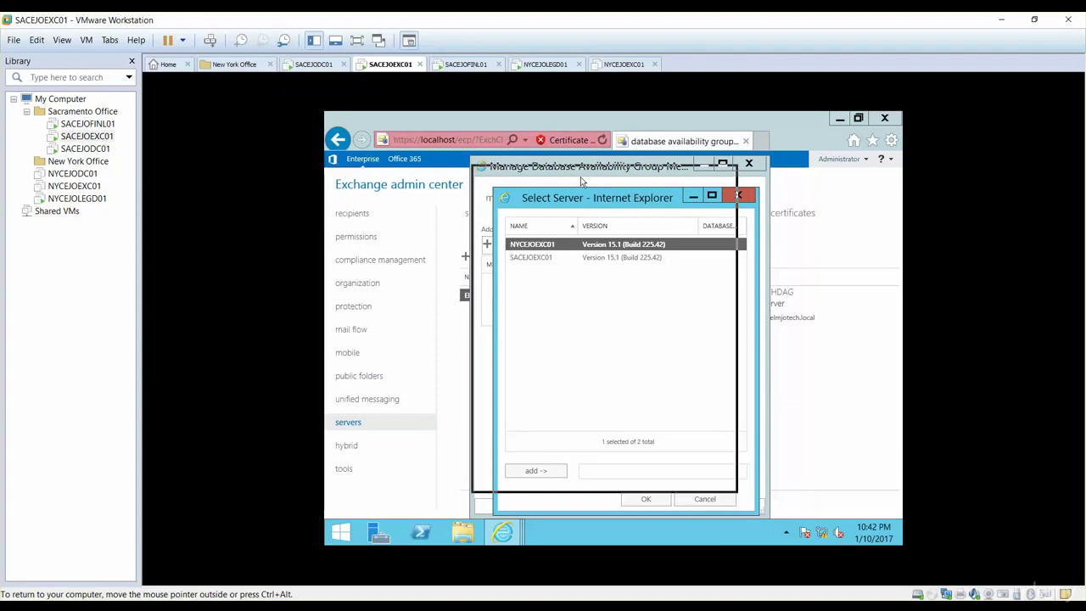
drag(602, 204, 580, 177)
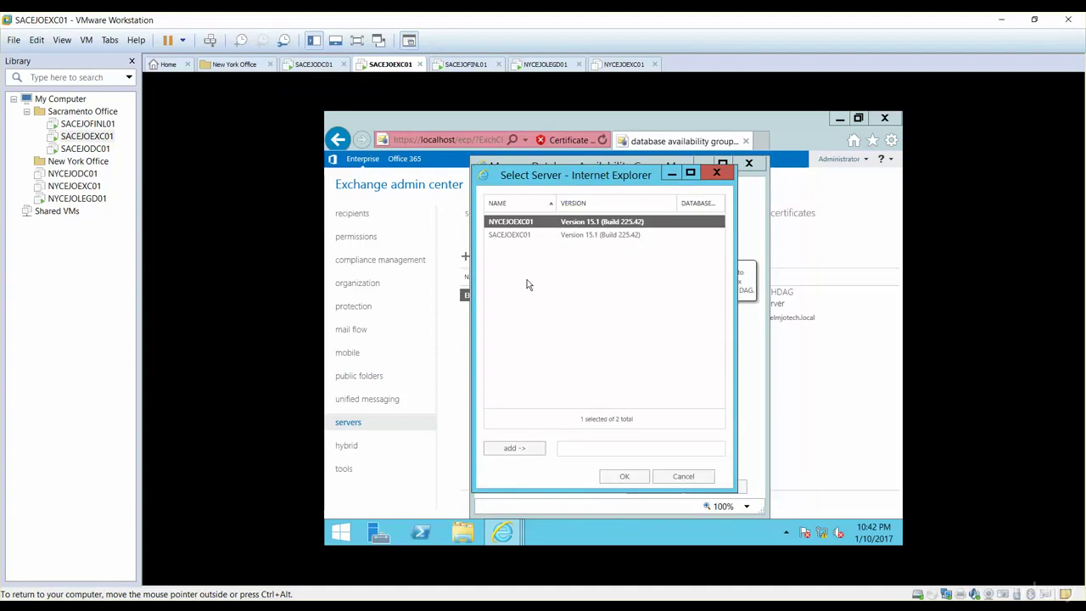
ctrl+click(515, 237)
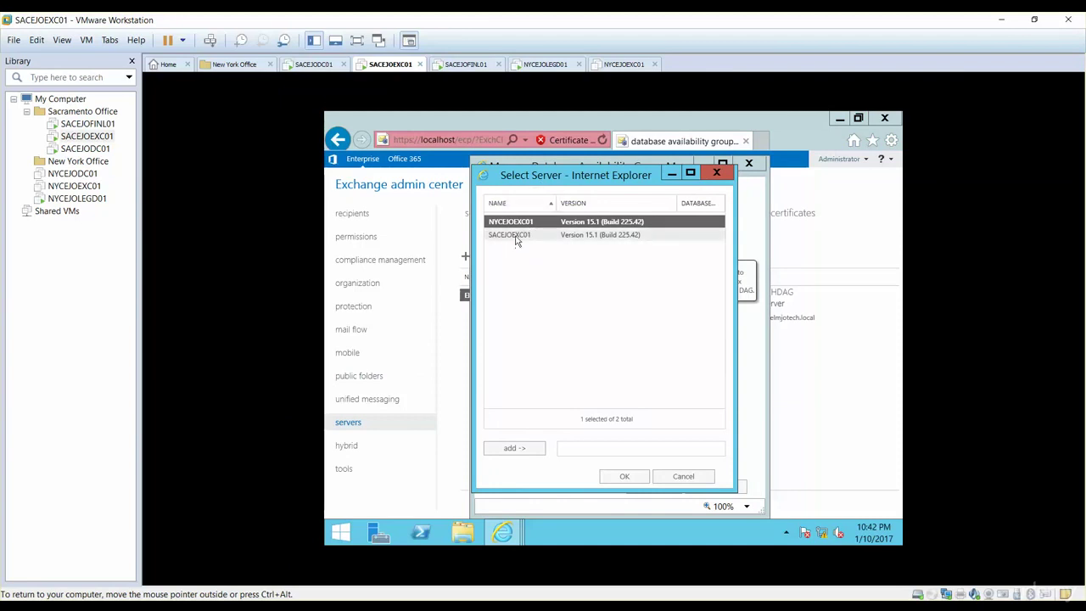
click(515, 450)
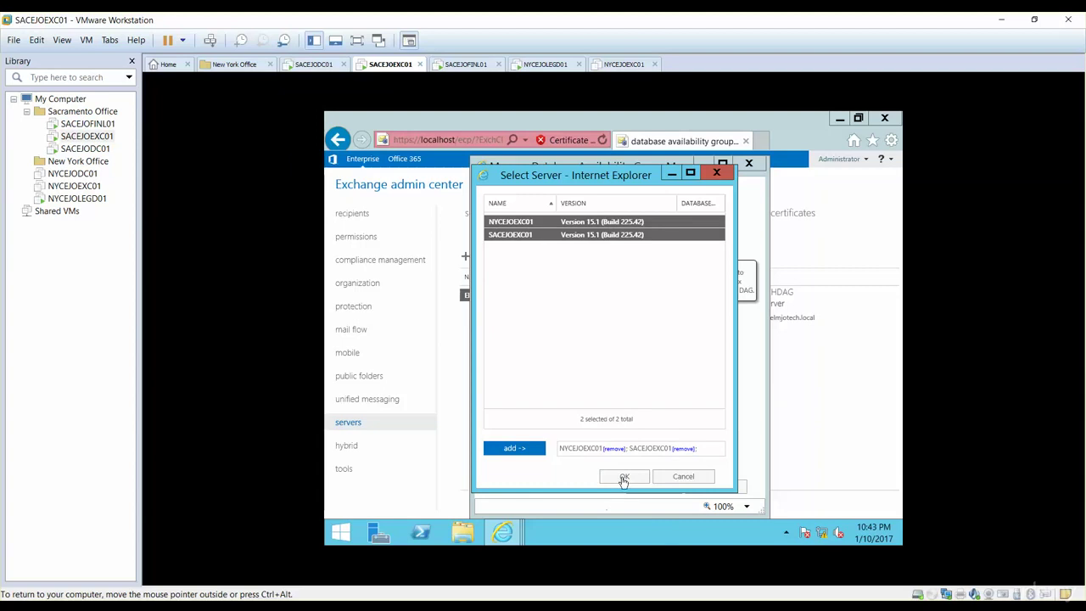
click(623, 477)
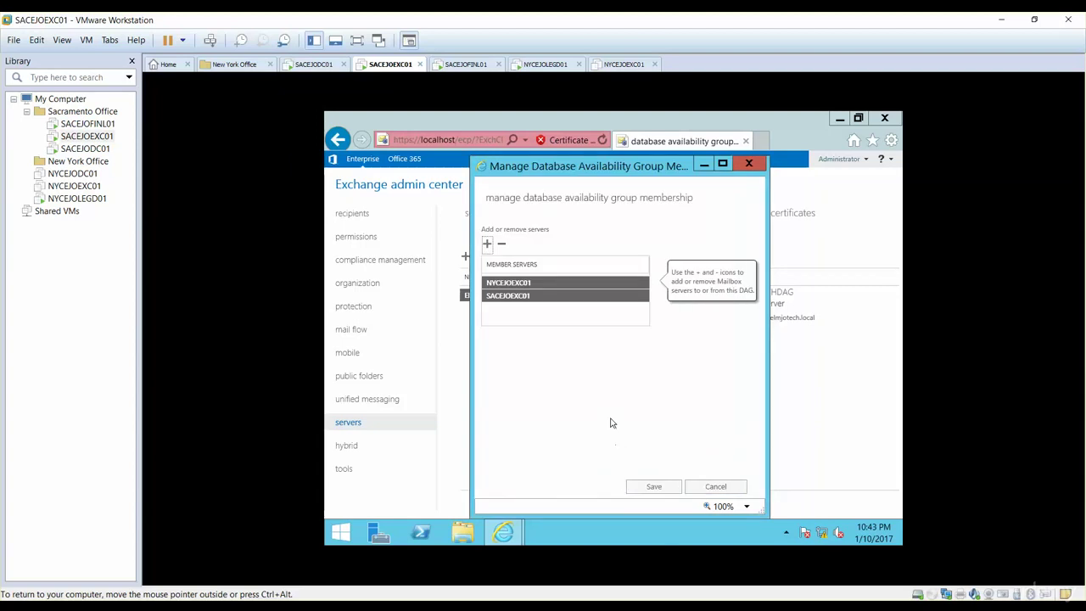
Try saving the DAG membership, then switch to the NYCEJOEXC01 virtual machine
click(652, 487)
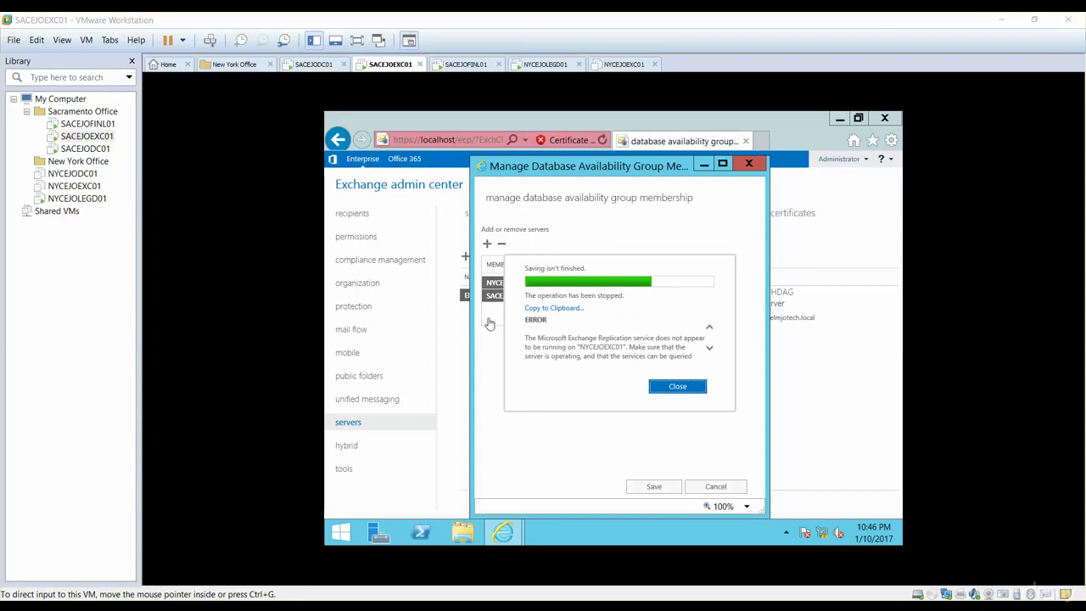
click(71, 186)
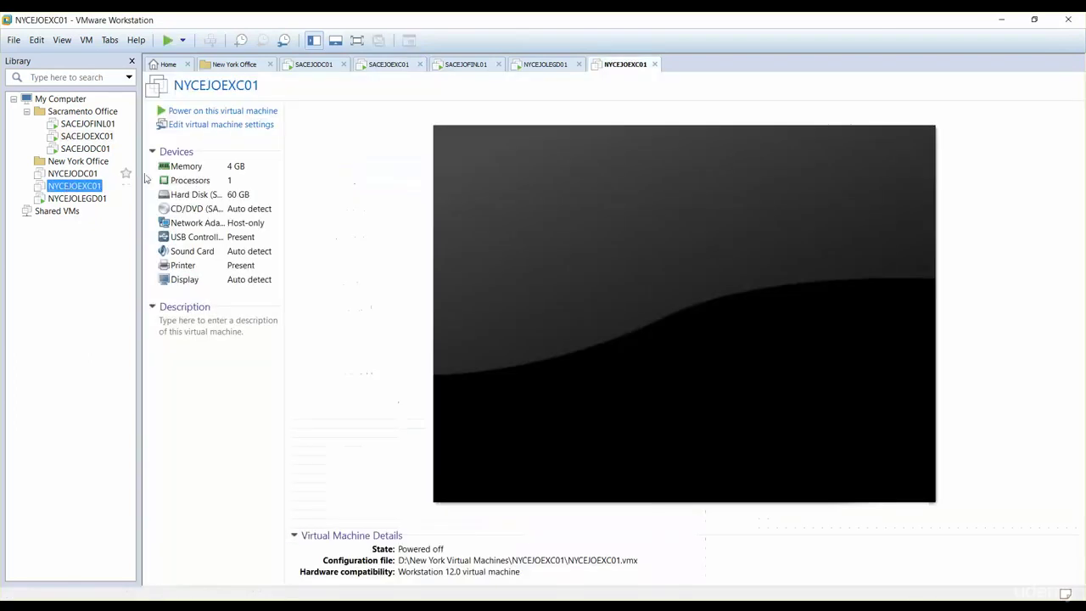
Power on NYCEJOEXC01 and return to the SACEJOEXC01 console
click(218, 112)
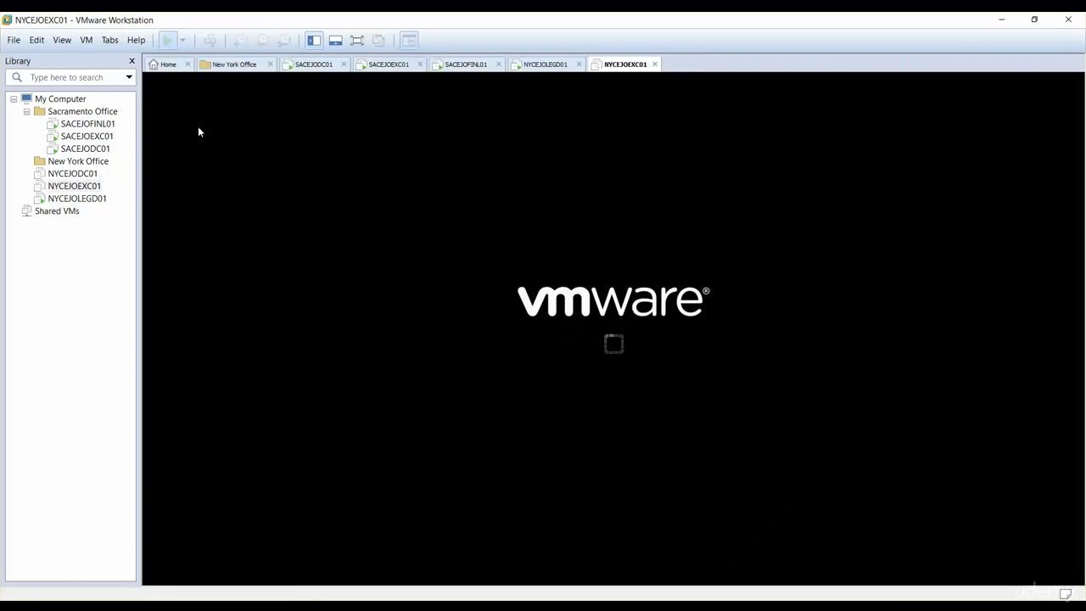
click(83, 137)
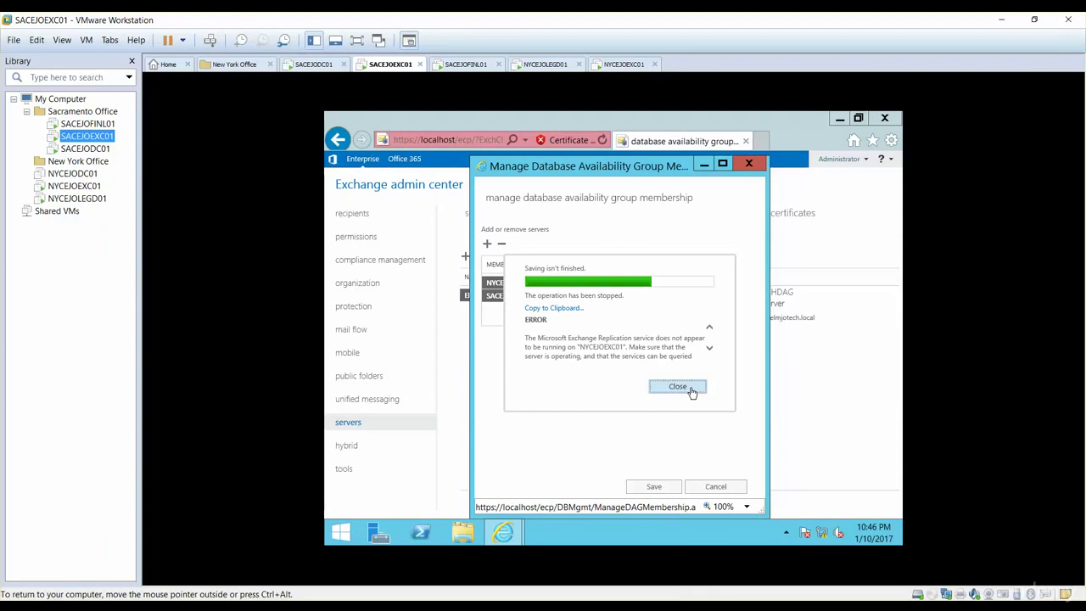
Dismiss the replication service error to get back to the membership form
click(691, 387)
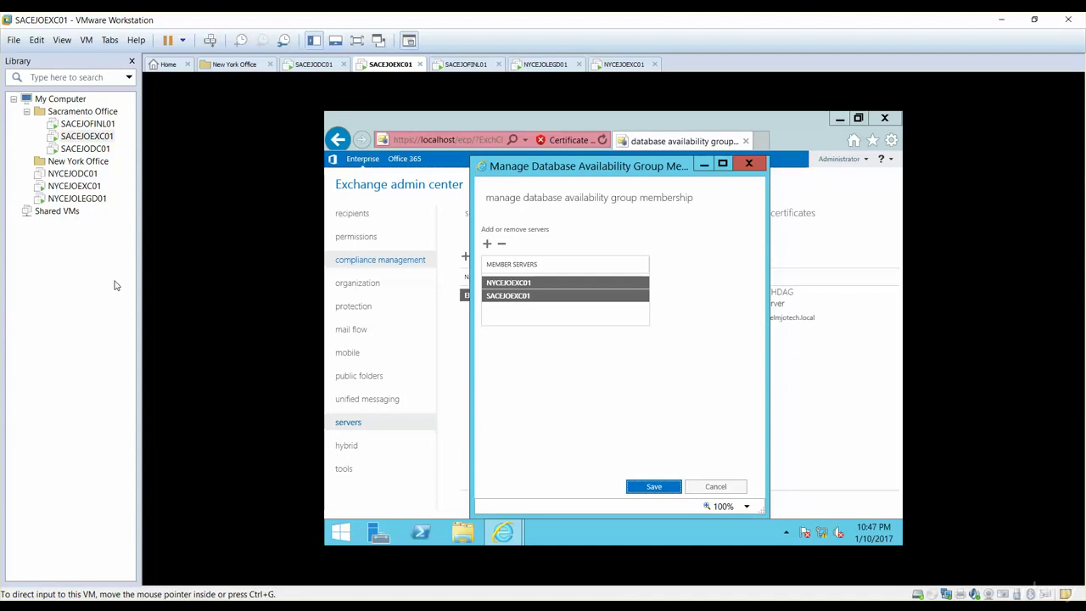
Check NYCEJOEXC01's boot progress, then retry saving the DAG membership on SACEJOEXC01
click(85, 185)
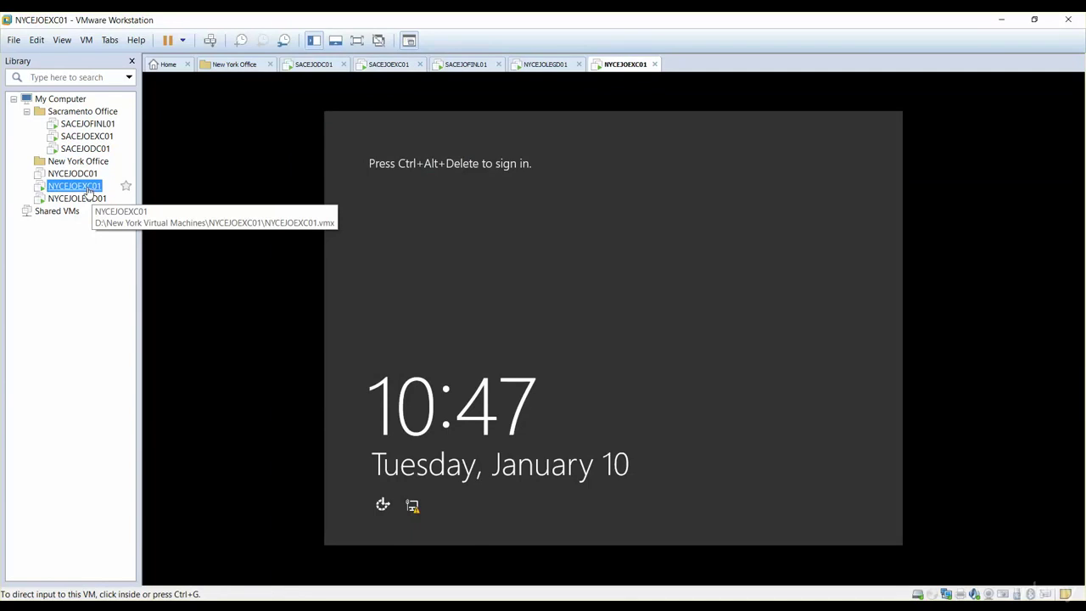
click(85, 136)
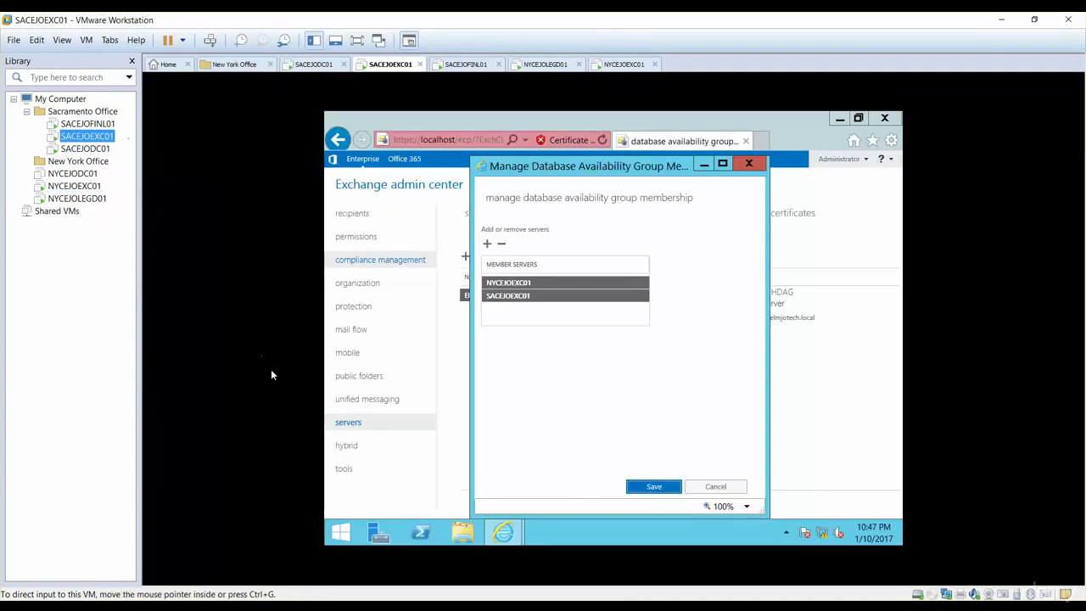
click(652, 486)
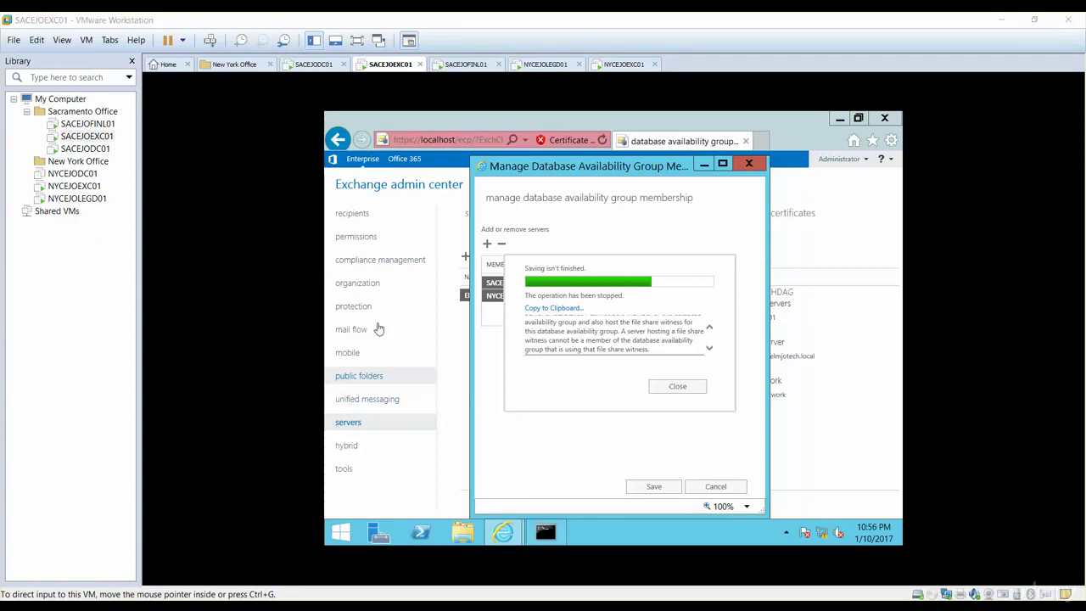
Scroll through the file share witness error, then switch to the SACEJODC01 machine
click(711, 331)
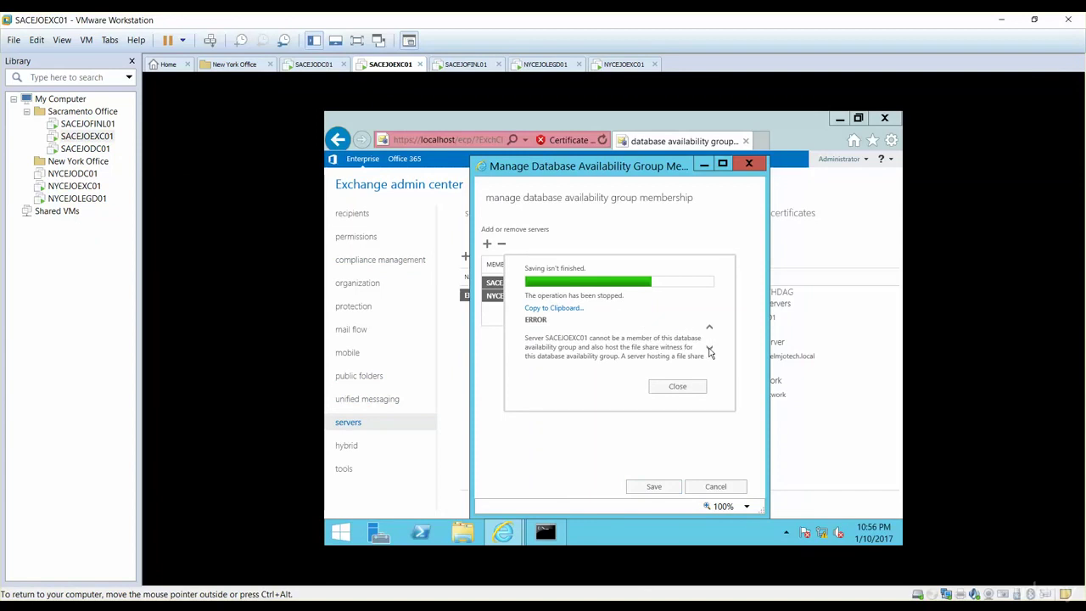
click(710, 349)
click(710, 350)
click(710, 350)
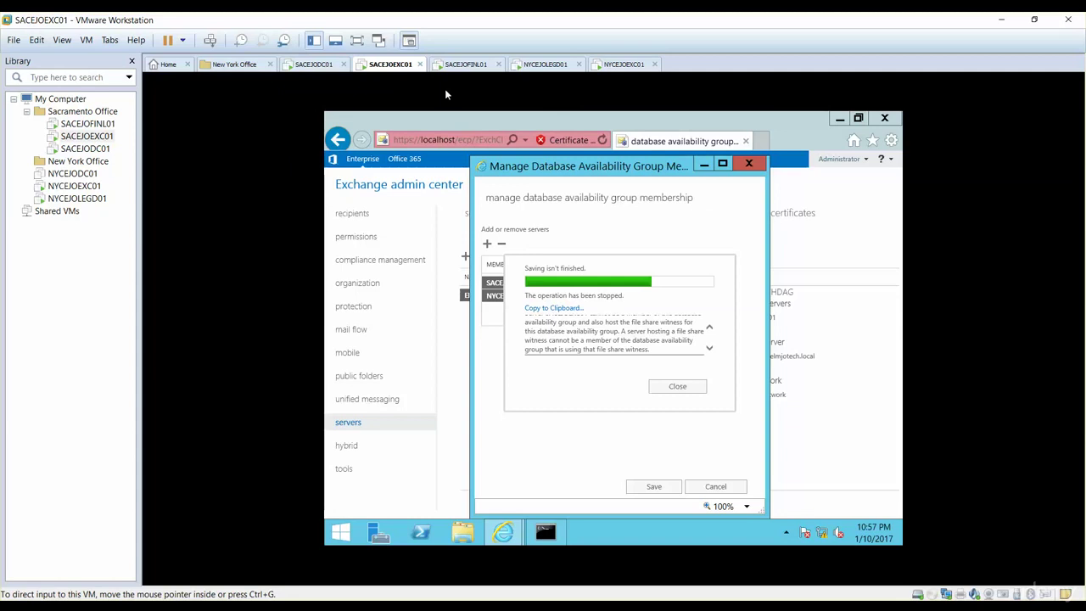
click(312, 65)
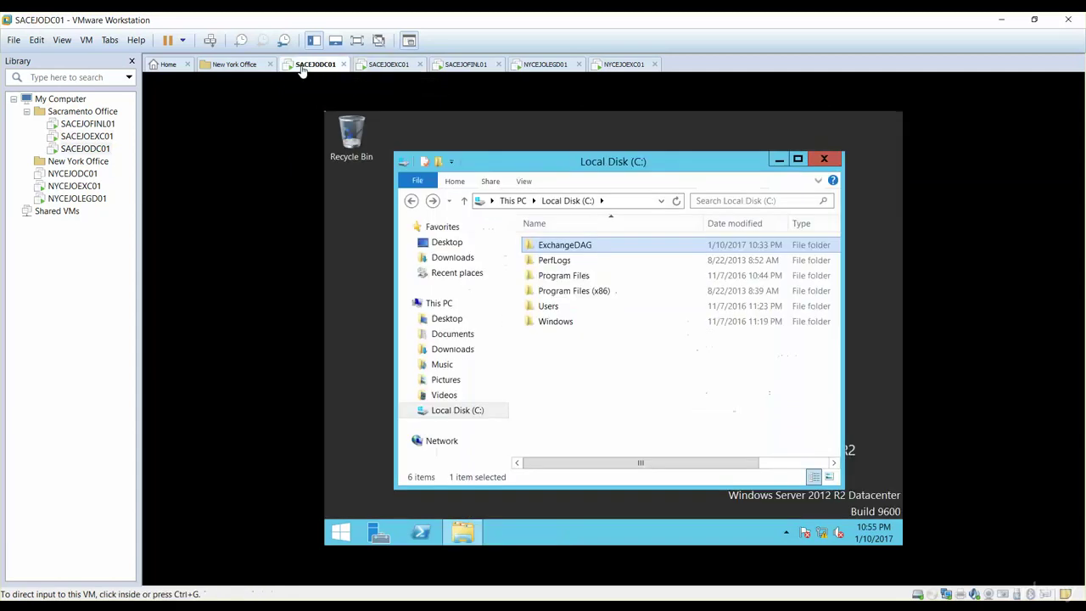
Unlock the SACEJODC01 session as Administrator by entering the account password
click(558, 258)
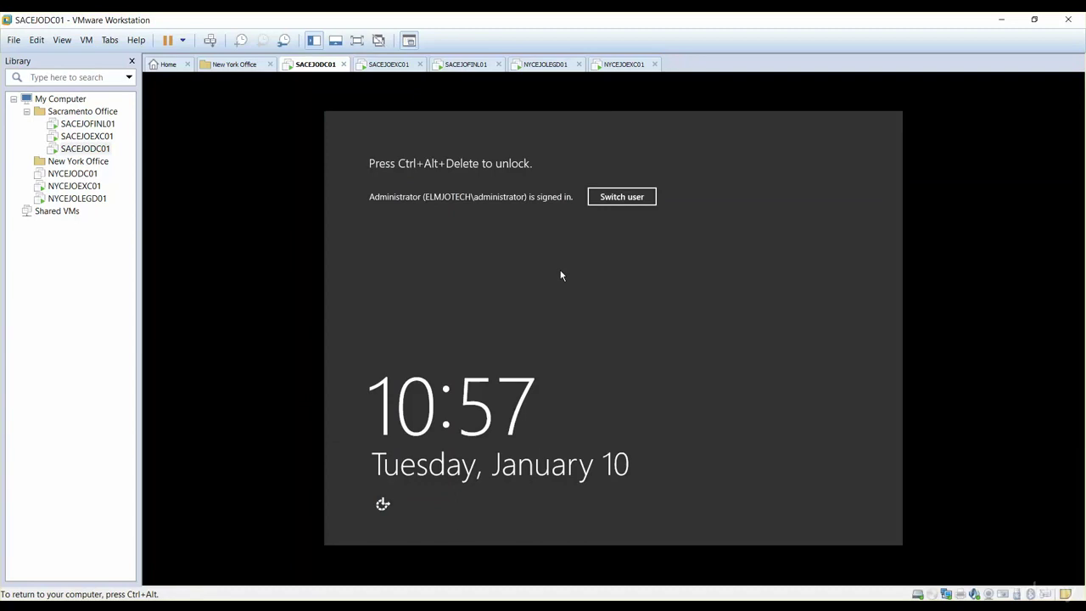
key(ctrl+alt)
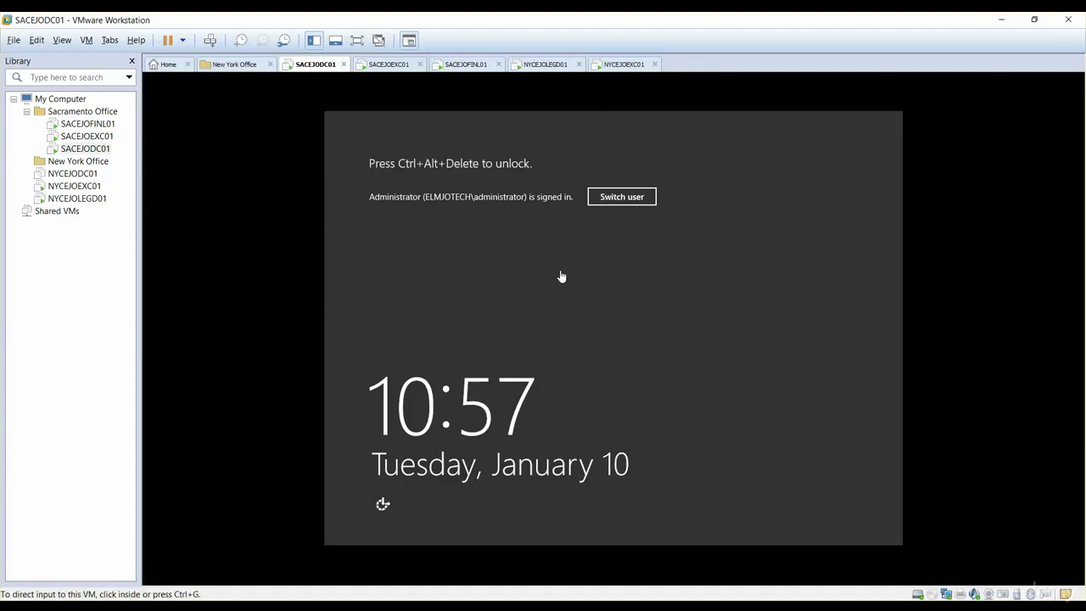
click(560, 276)
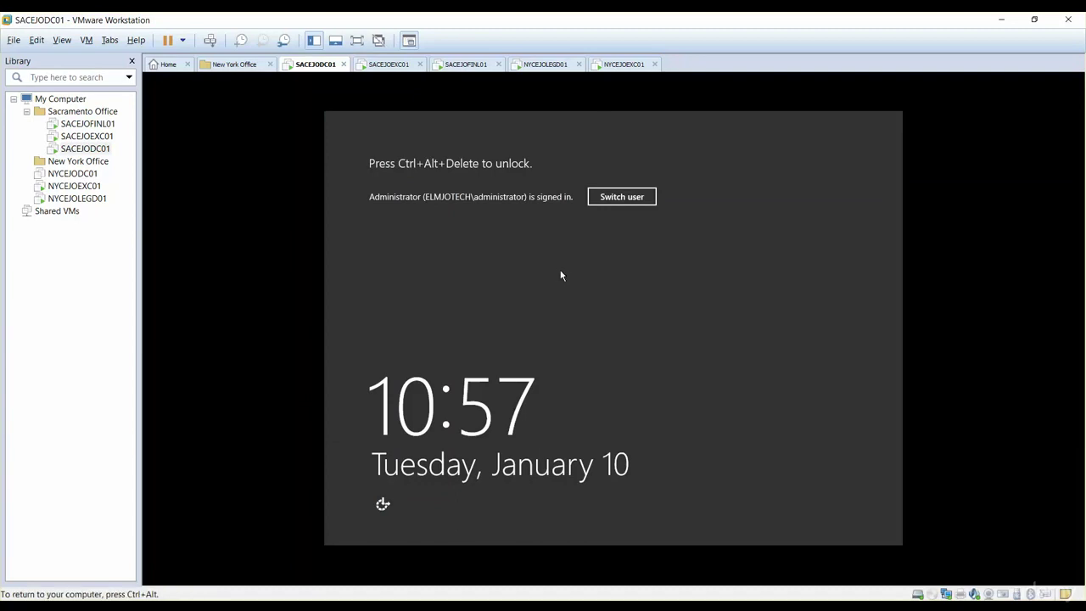
key(ctrl+alt+Insert)
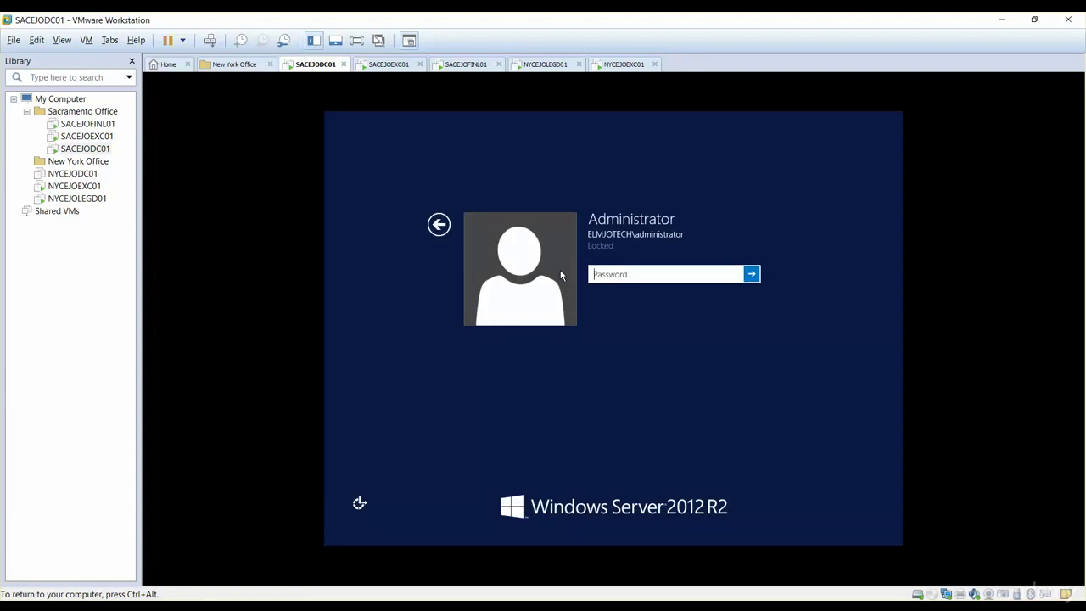
text(********)
key(Return)
text(P@ssw0rd)
key(Return)
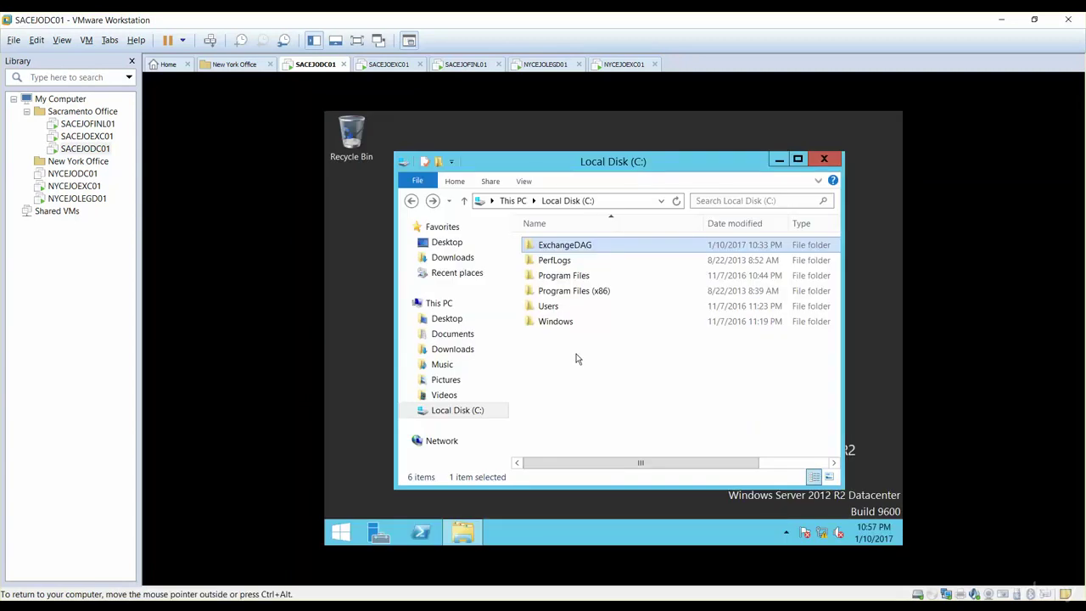
Close the Local Disk (C:) window and open Administrative Tools maximized from Start
click(825, 161)
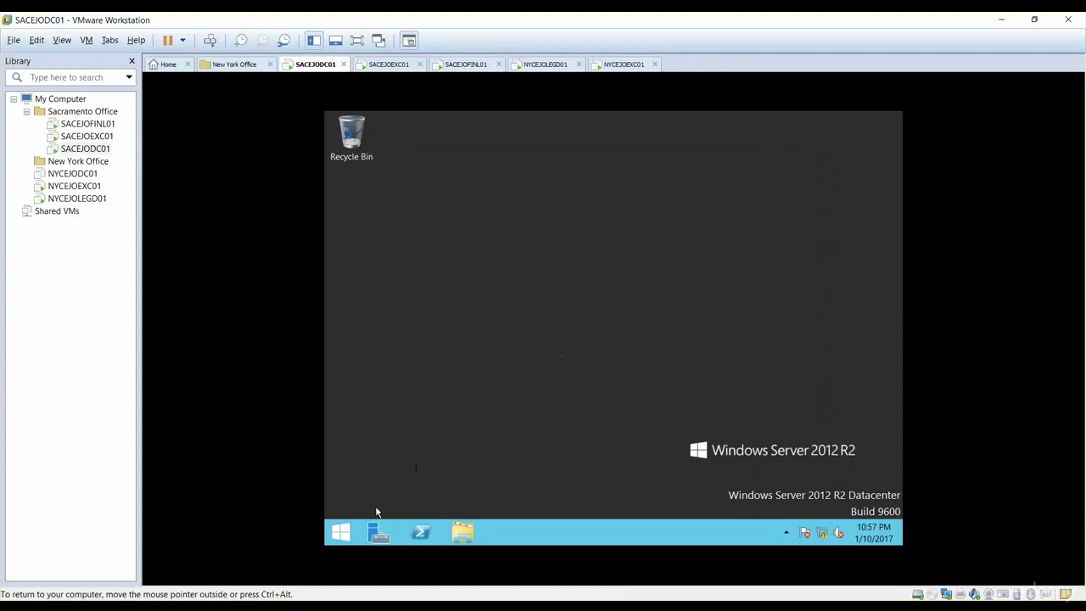
click(342, 532)
right_click(434, 314)
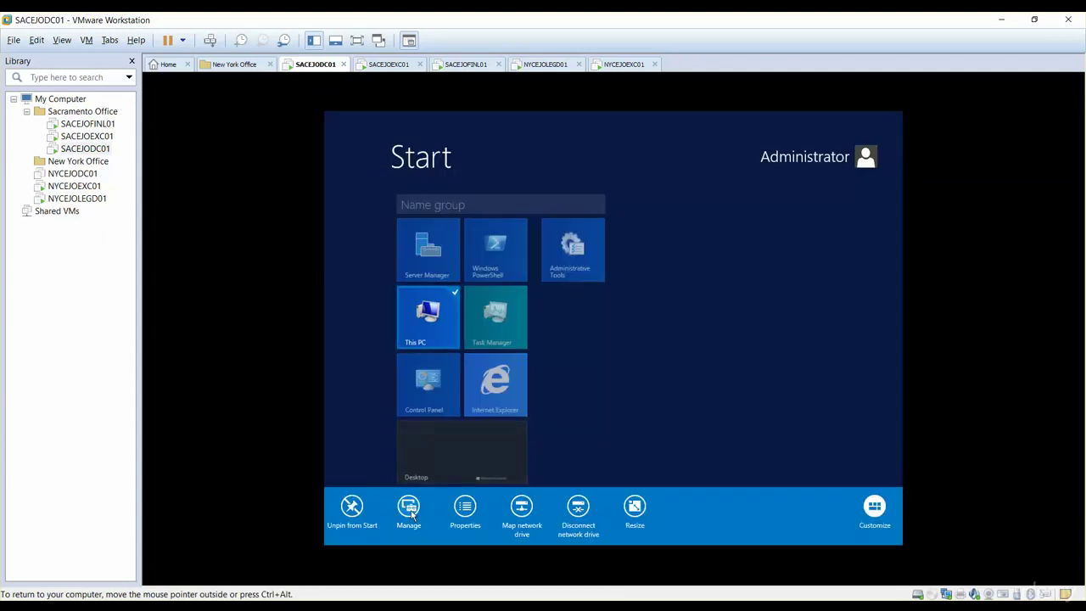
right_click(572, 251)
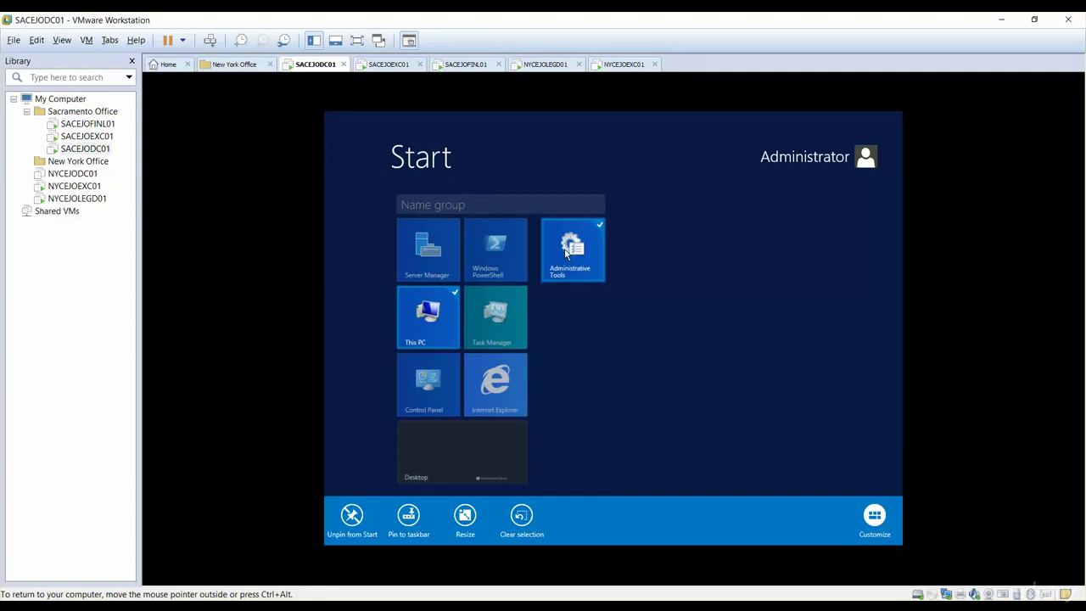
right_click(573, 256)
click(646, 353)
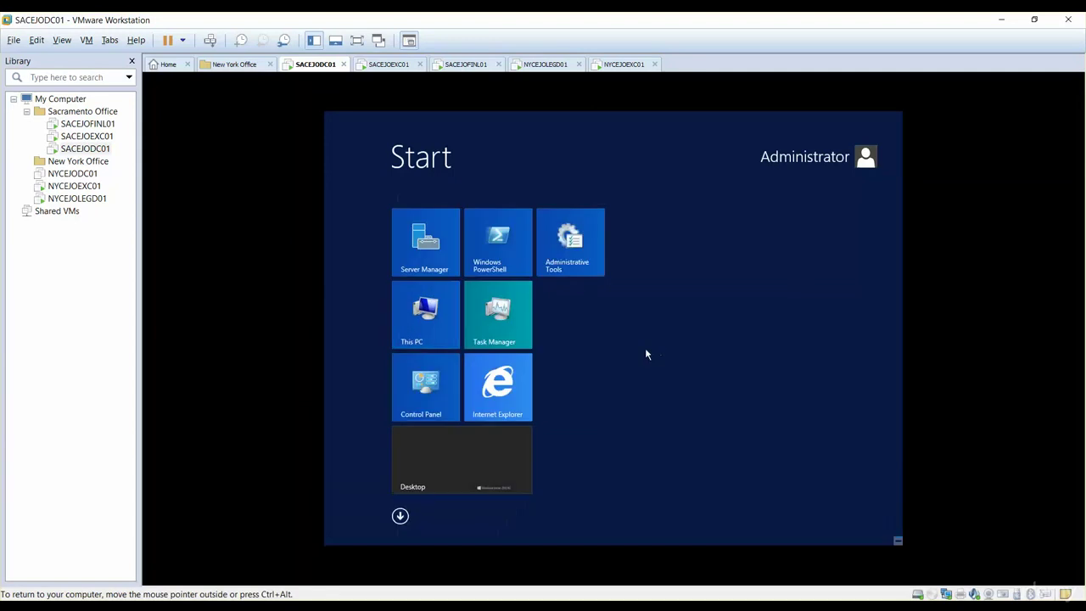
click(570, 254)
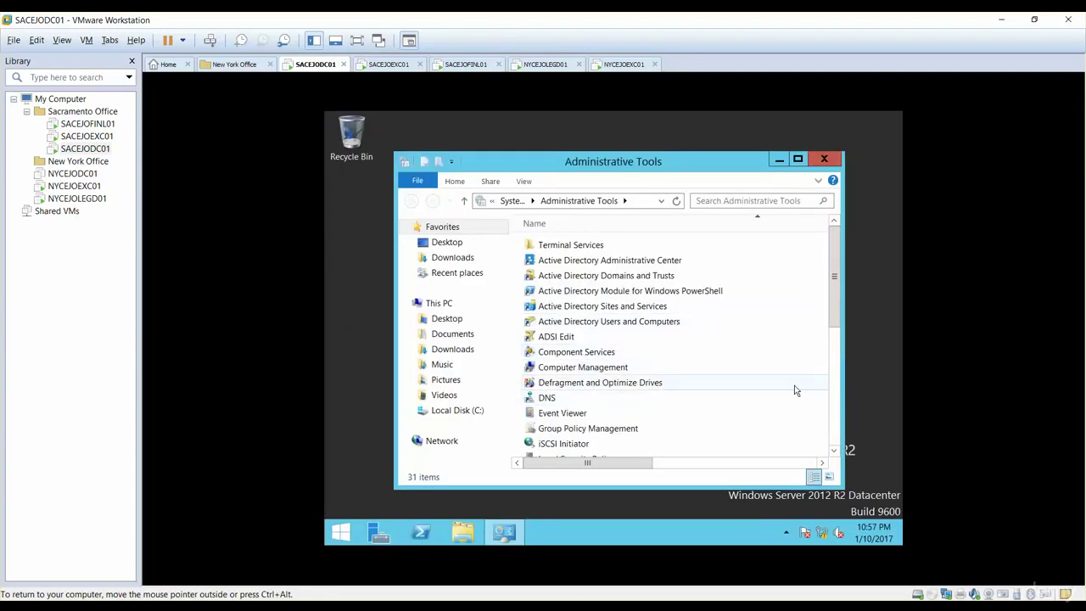
click(798, 161)
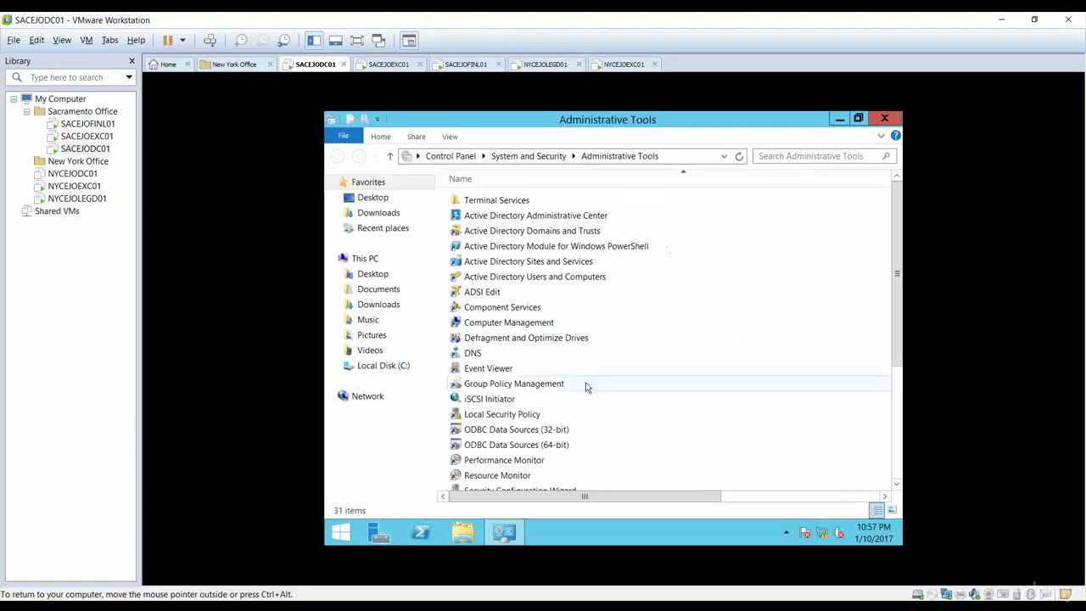
Open Computer Management, view its Shared Folders, then close it
click(496, 326)
double_click(494, 327)
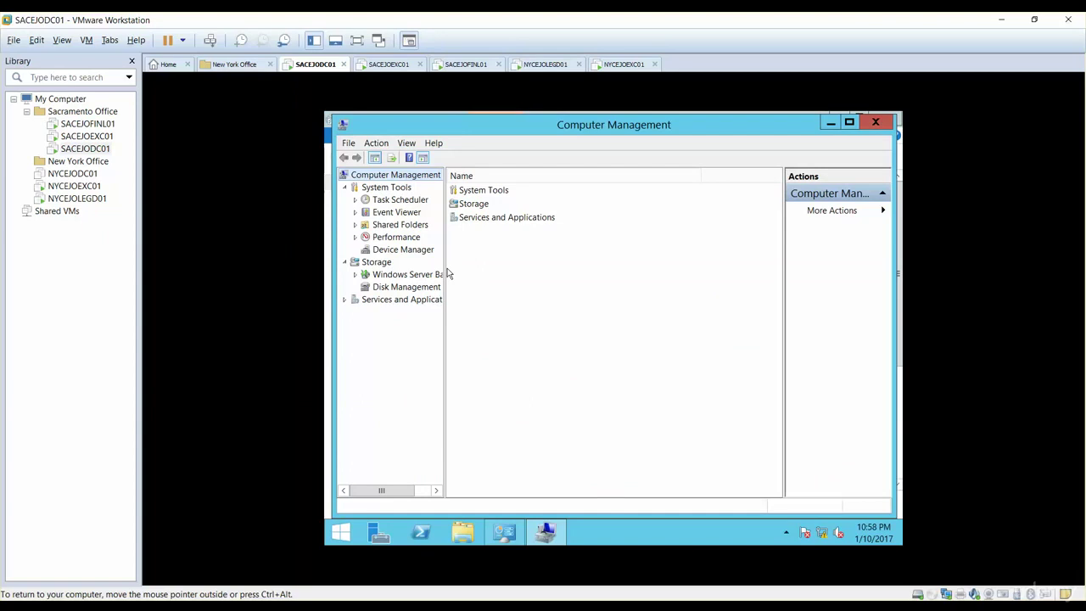
click(355, 225)
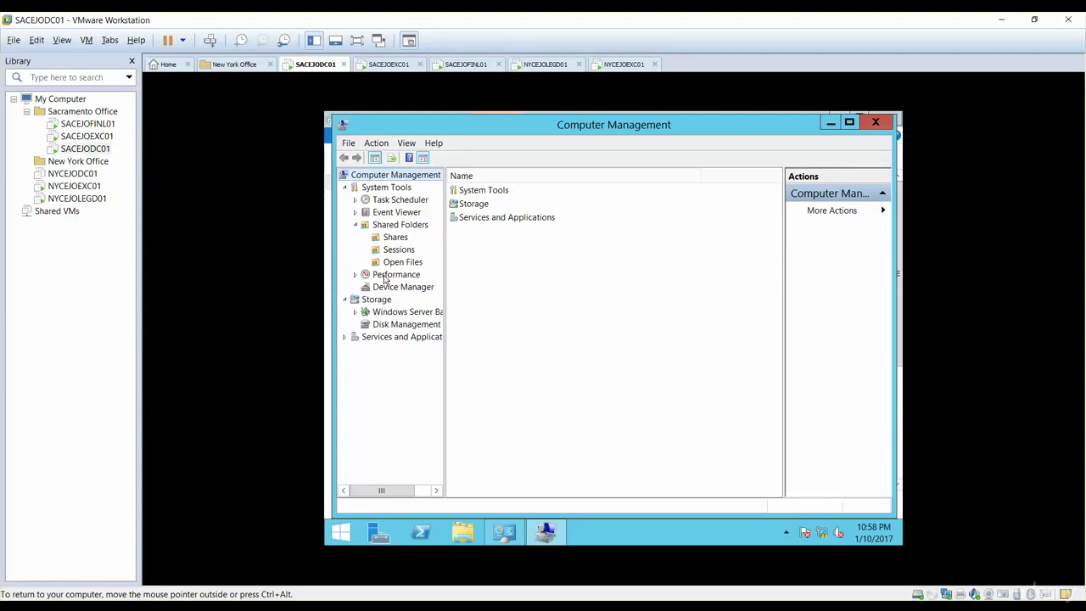
click(874, 122)
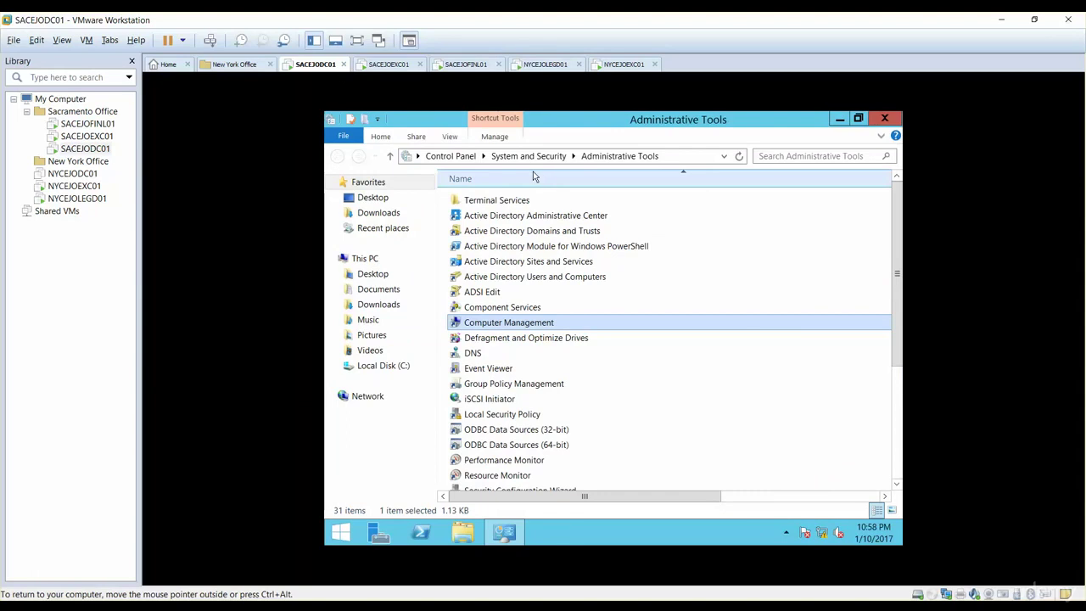
Close Administrative Tools and launch Active Directory Users and Computers from the Start apps list
click(878, 123)
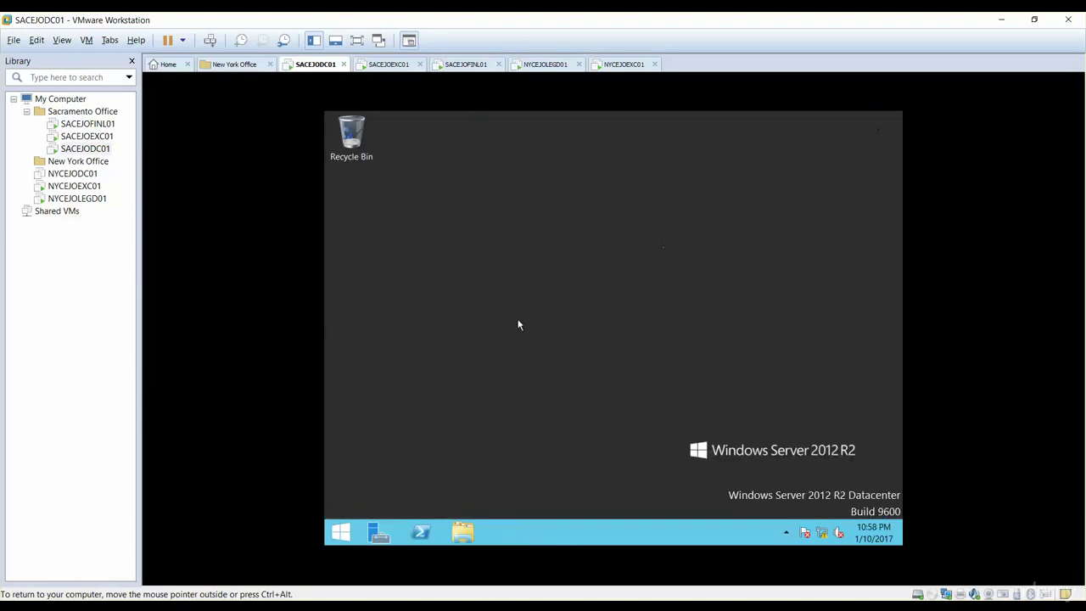
click(340, 532)
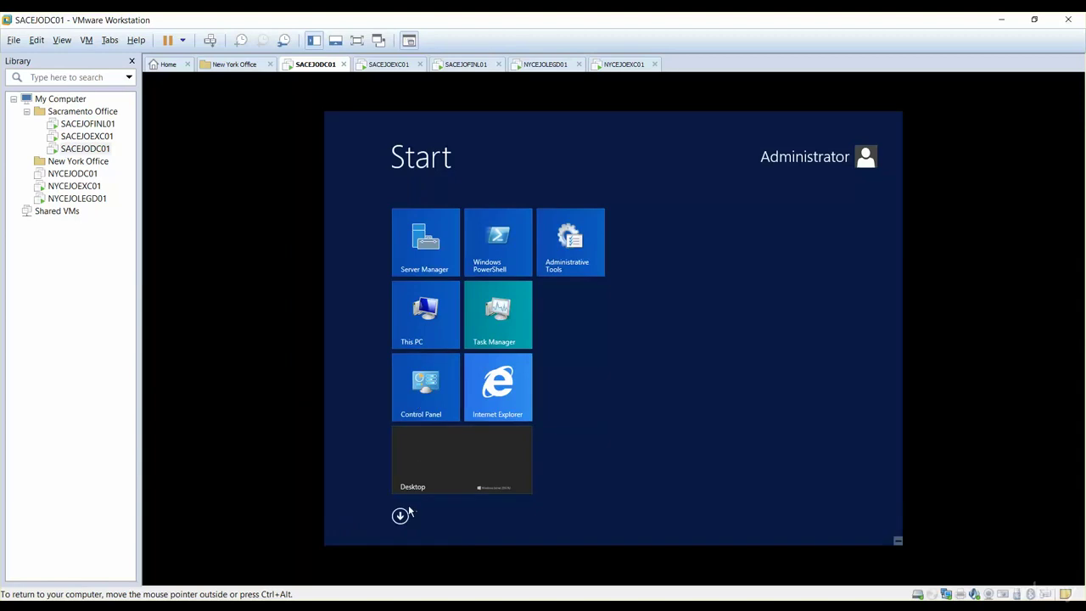
click(399, 516)
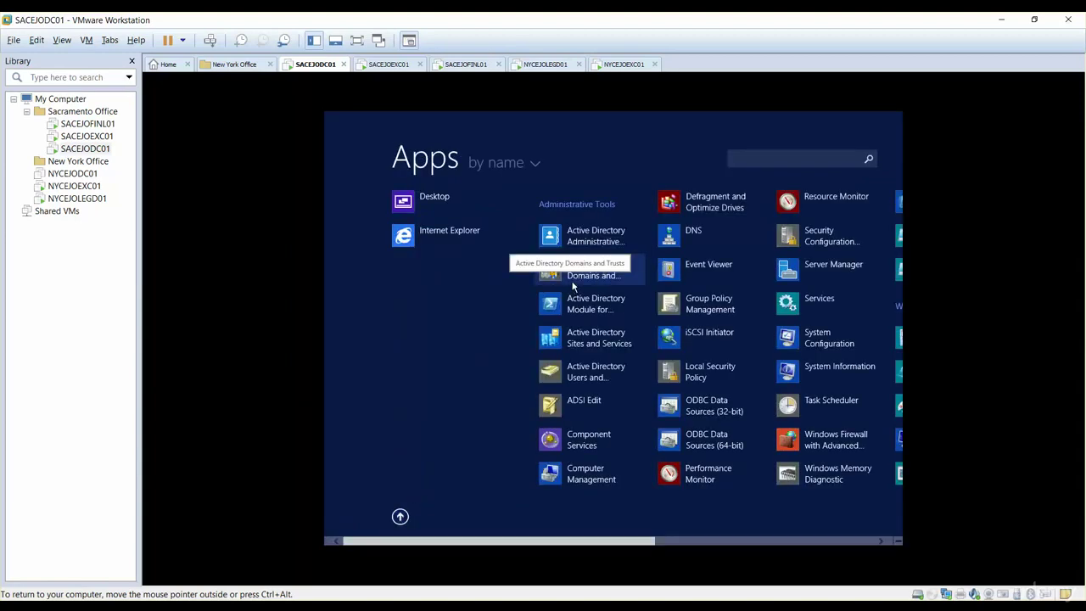
click(574, 376)
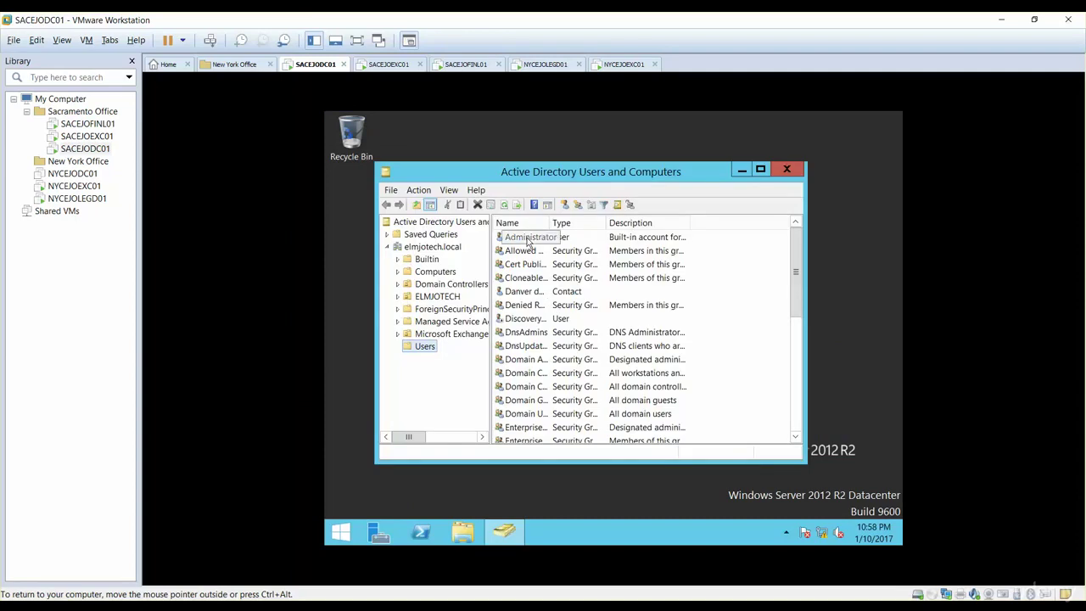
Auto-size the Name column to show full account names and maximize the console window
click(528, 240)
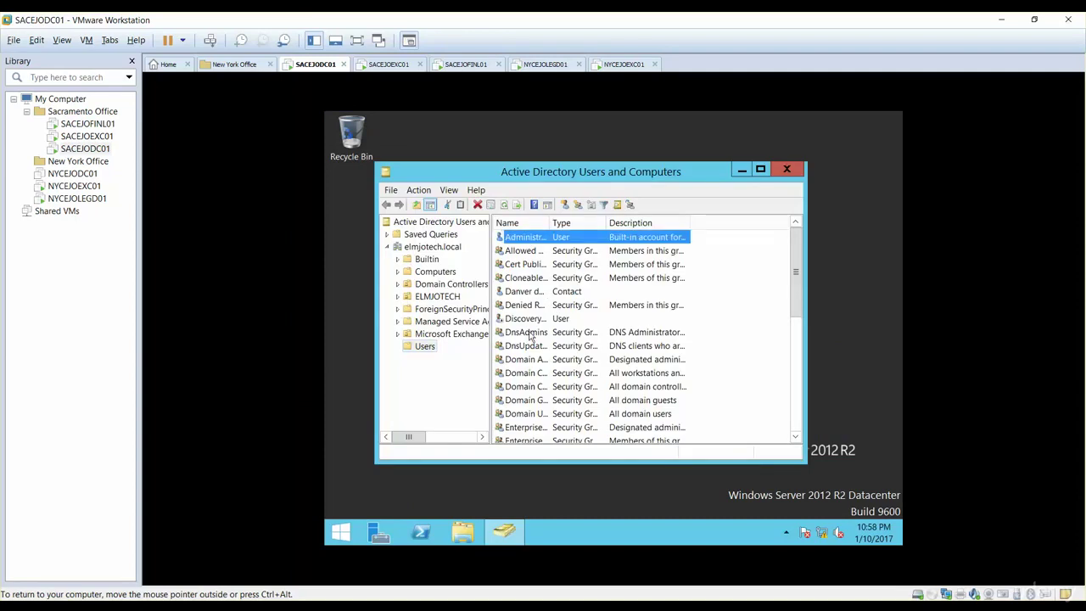
double_click(548, 223)
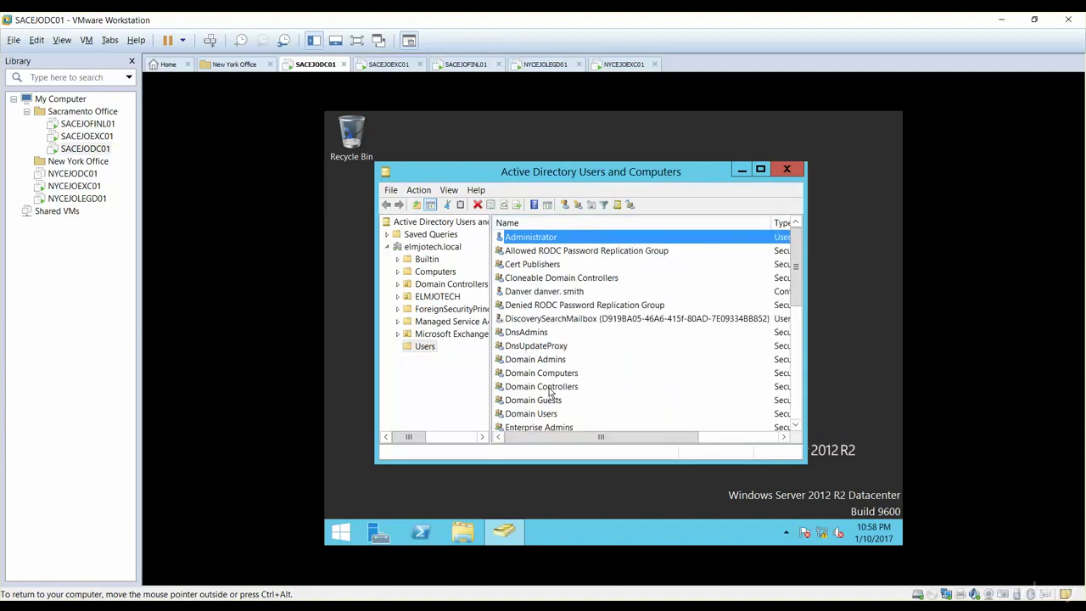
click(543, 345)
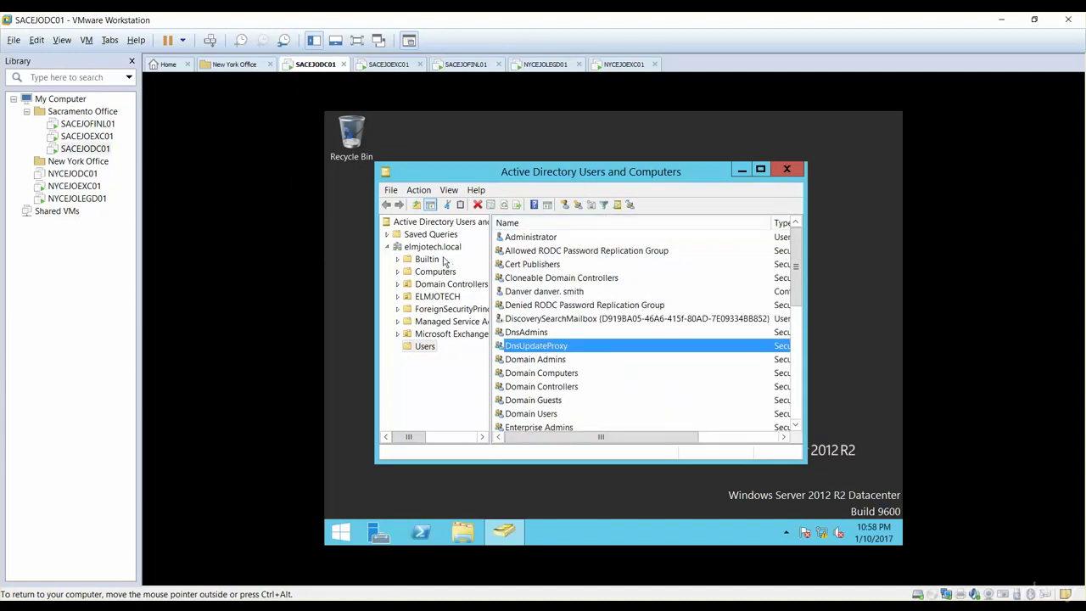
key(a)
key(a)
key(a)
key(a)
key(a)
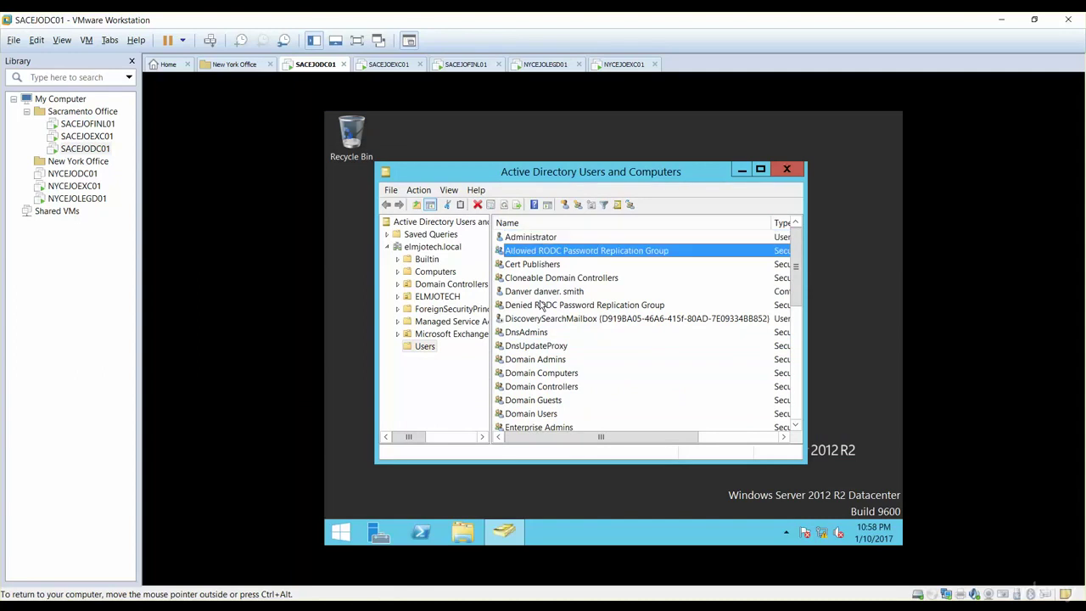
click(761, 169)
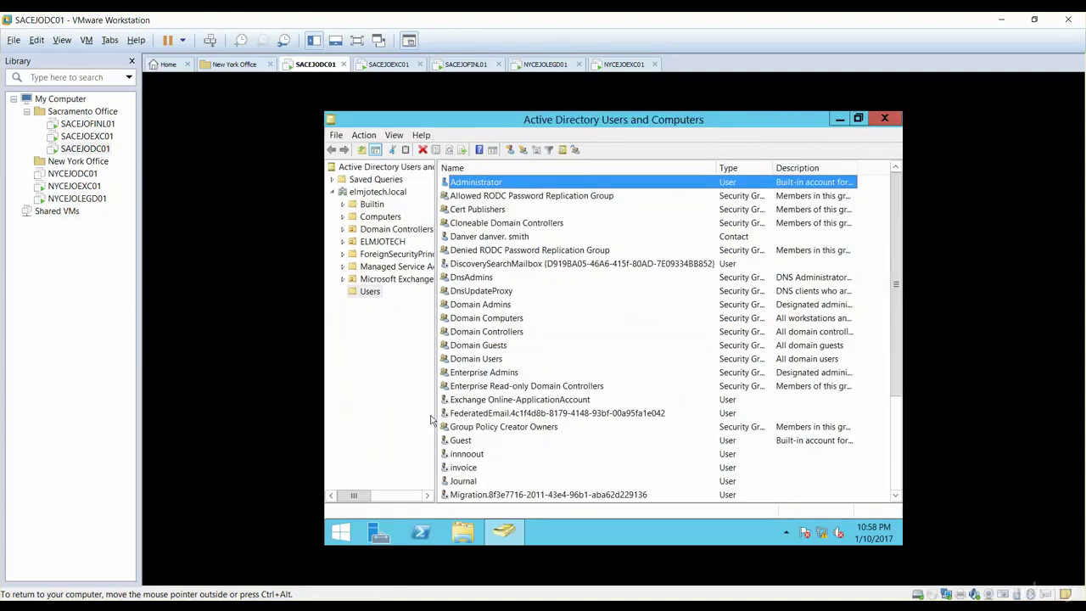
right_click(366, 197)
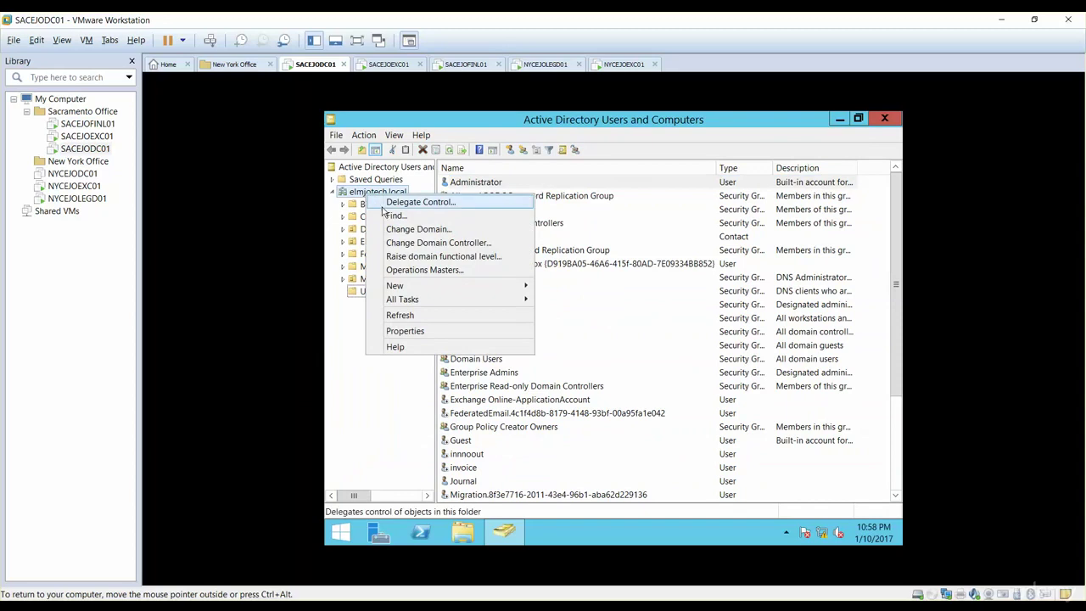
Open and close the domain search and the Administrator account's properties without changes
click(386, 215)
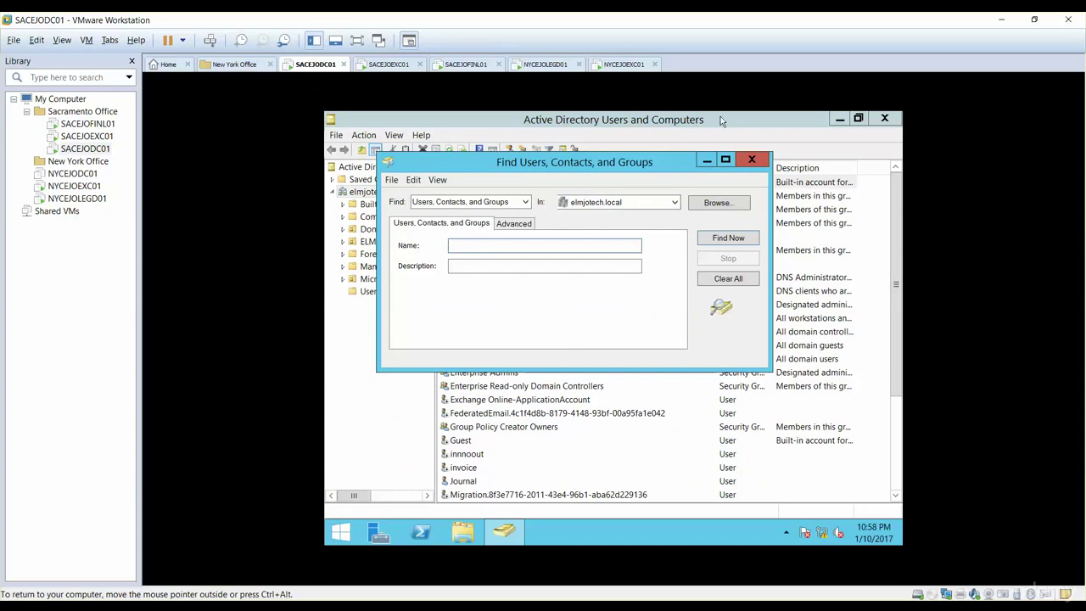
click(751, 160)
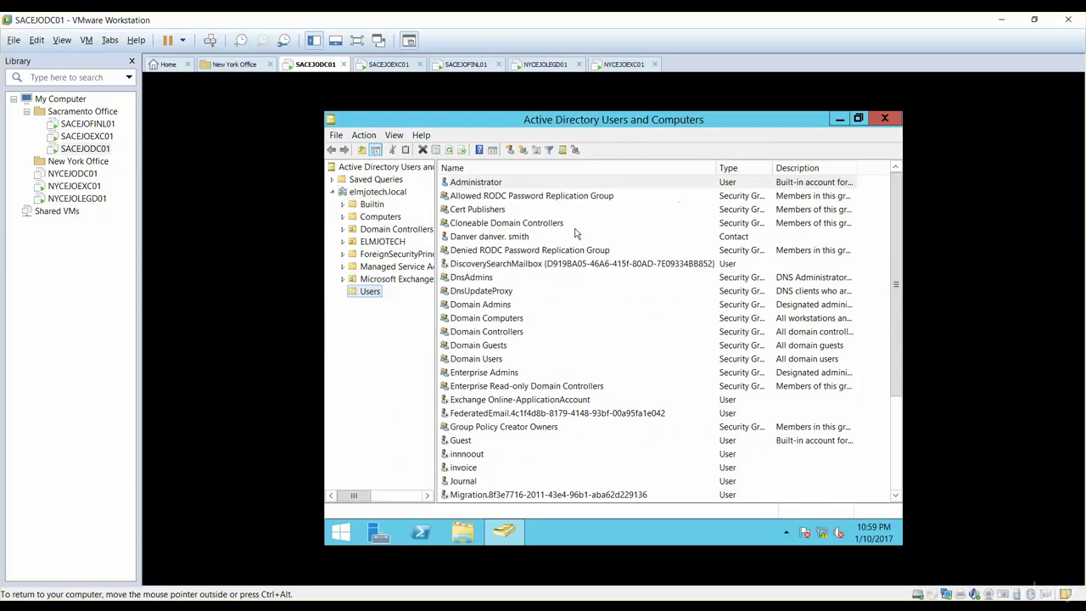
double_click(480, 183)
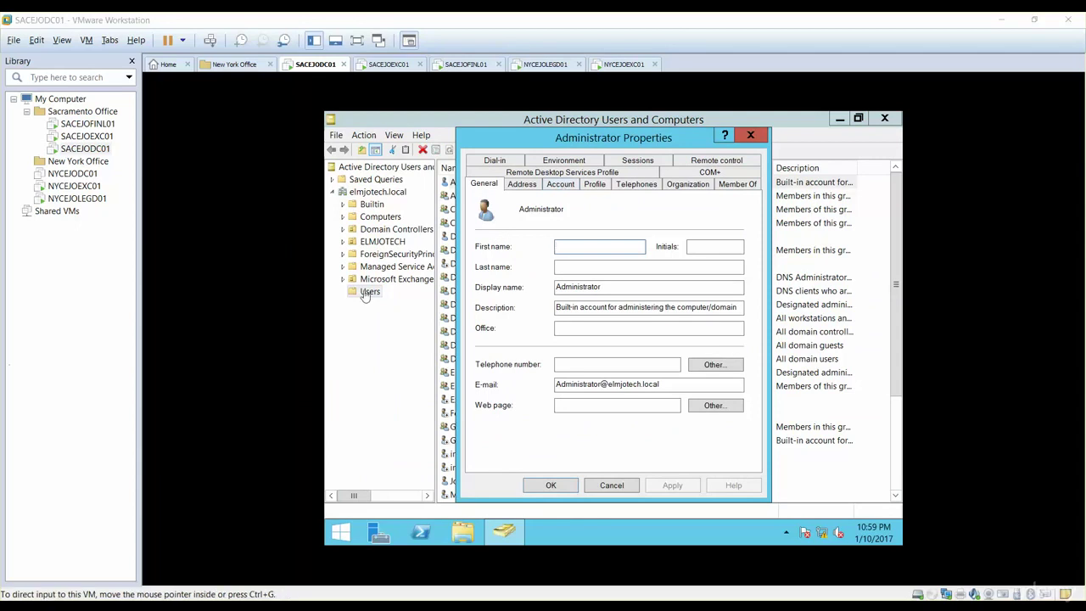
click(750, 137)
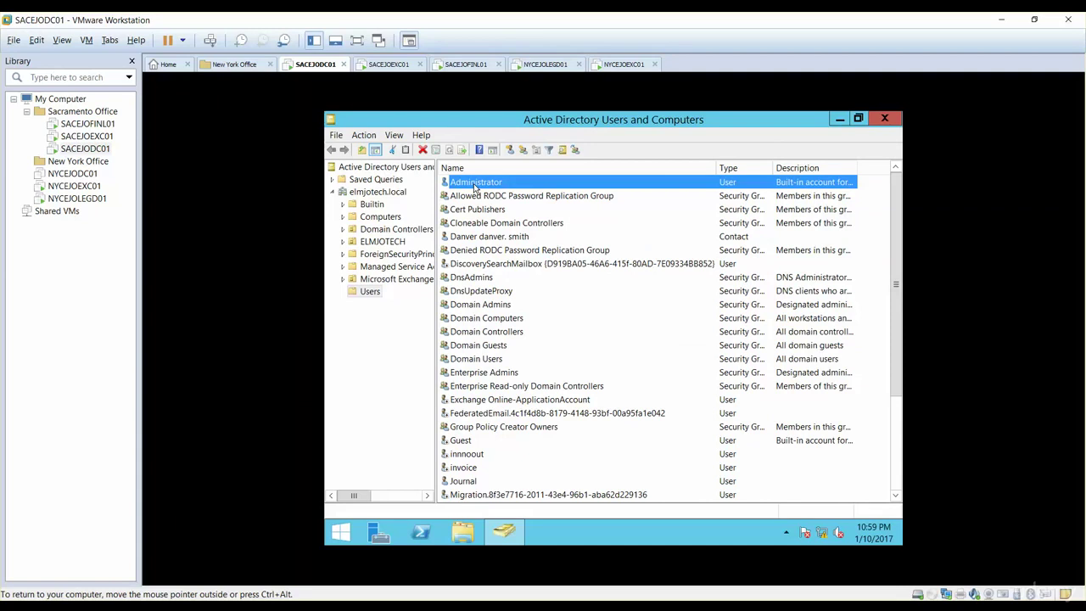
Search elmjotech.local for 'administr' and open the Administrators group's Members list
right_click(386, 194)
click(410, 217)
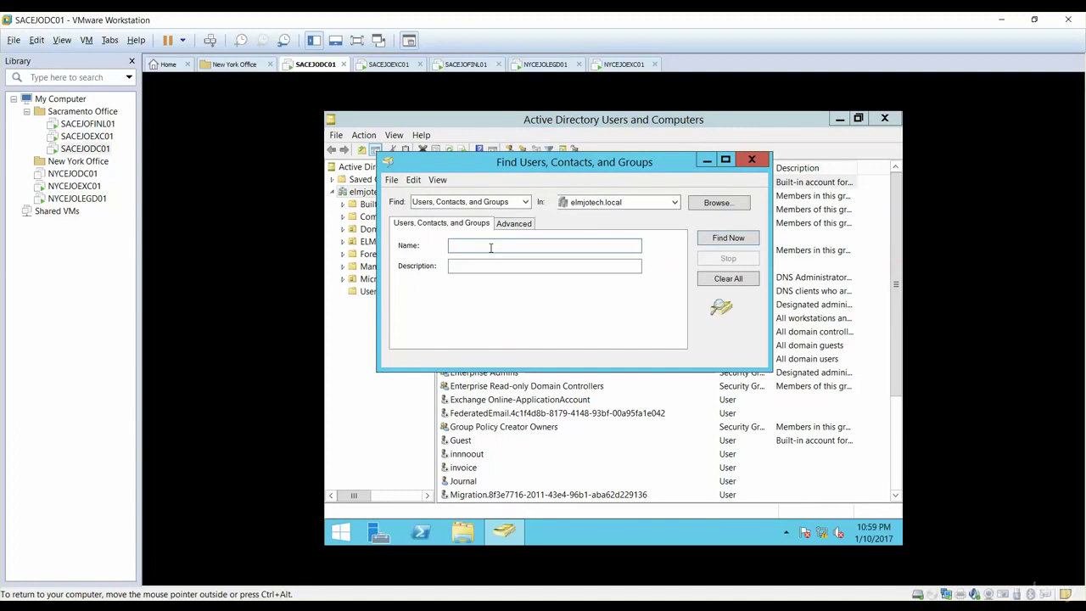
text(administr)
key(Return)
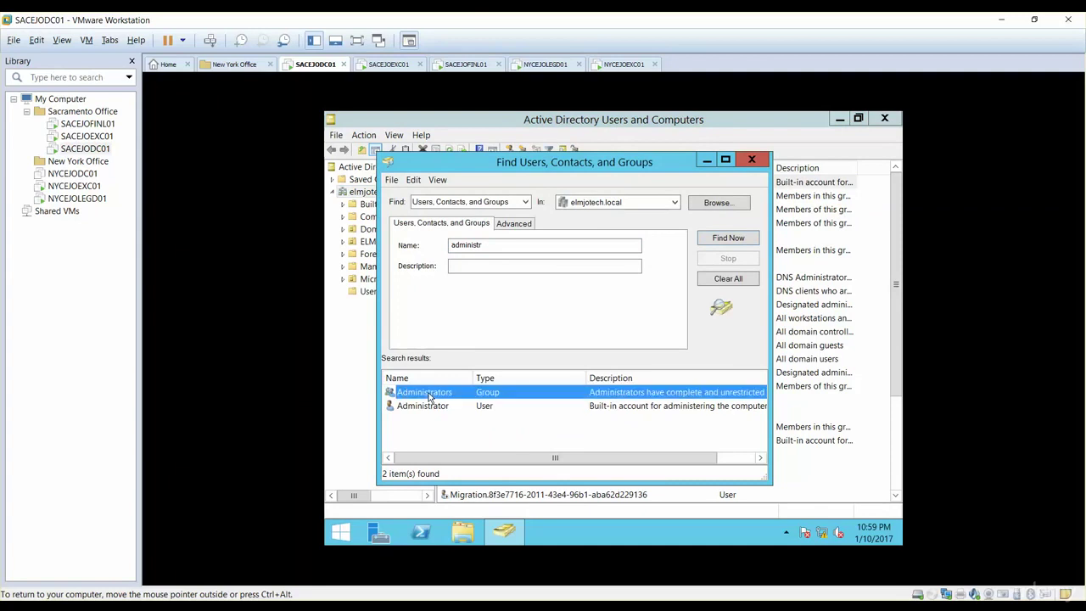
double_click(429, 395)
click(500, 231)
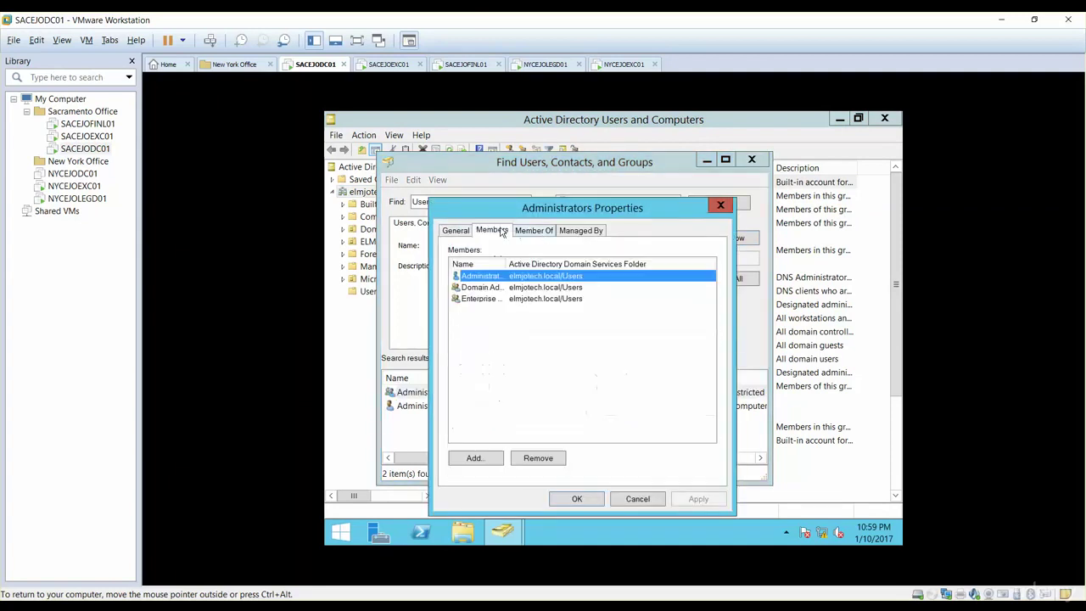
Add Exchange Trusted Subsystem to Administrators, apply and save, then close the search window
click(478, 459)
text(e)
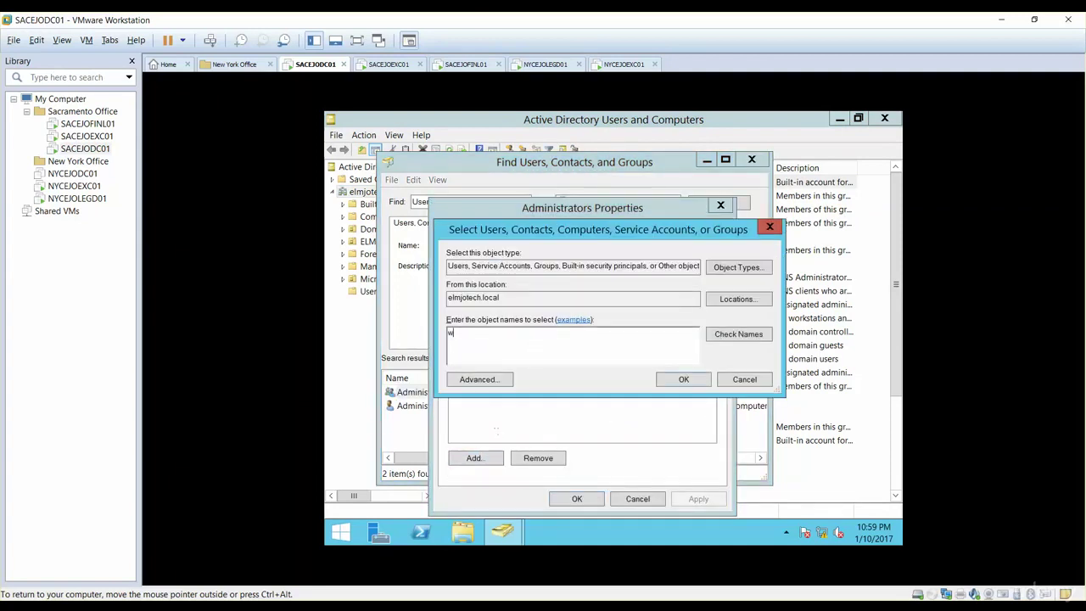
key(BackSpace)
text(exch)
key(Return)
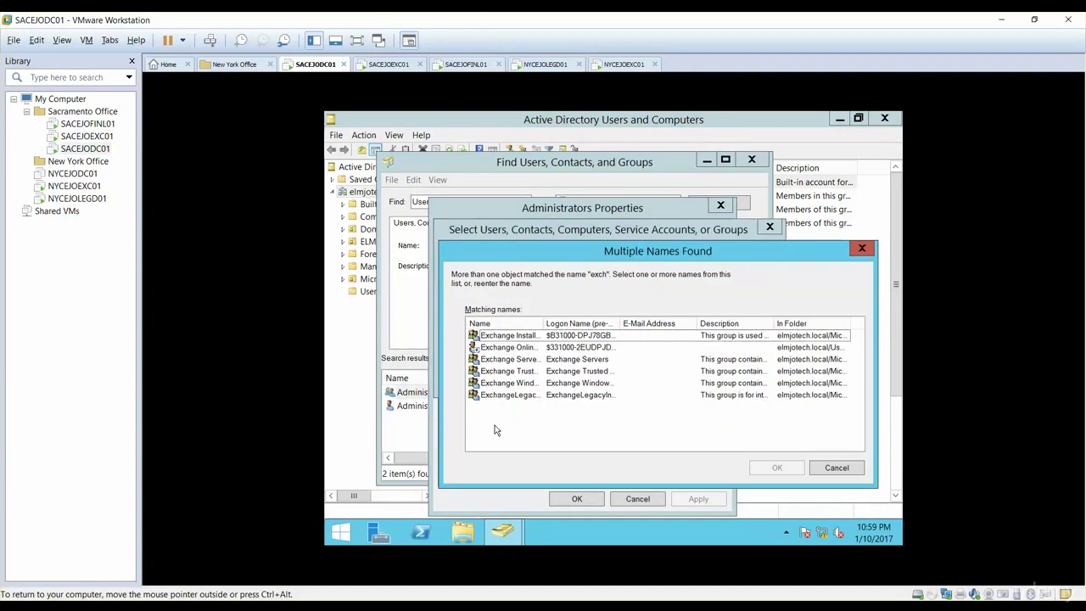
double_click(543, 323)
click(539, 374)
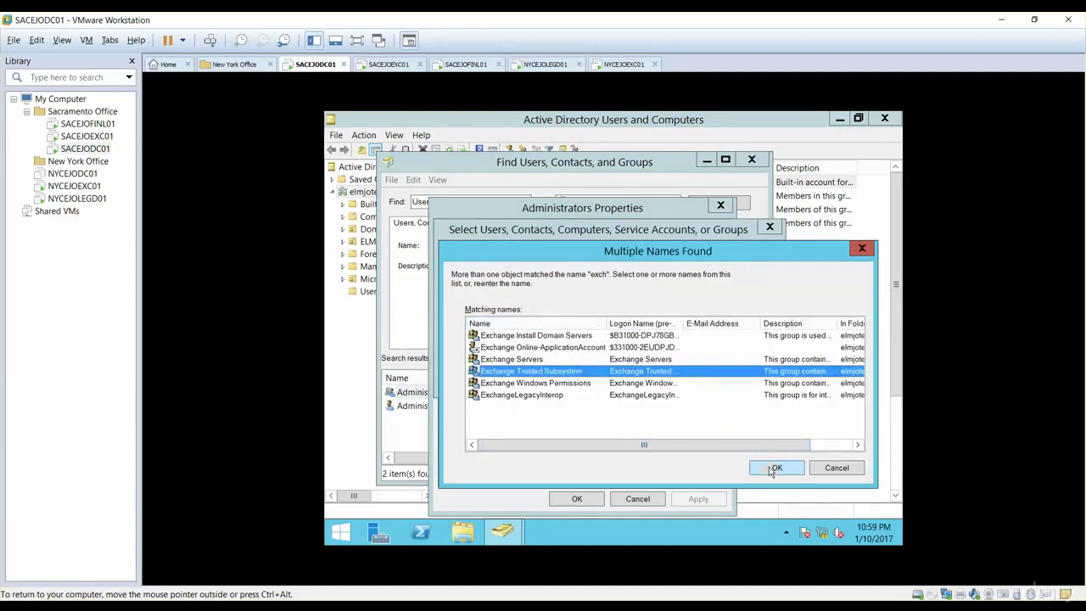
click(776, 467)
click(692, 498)
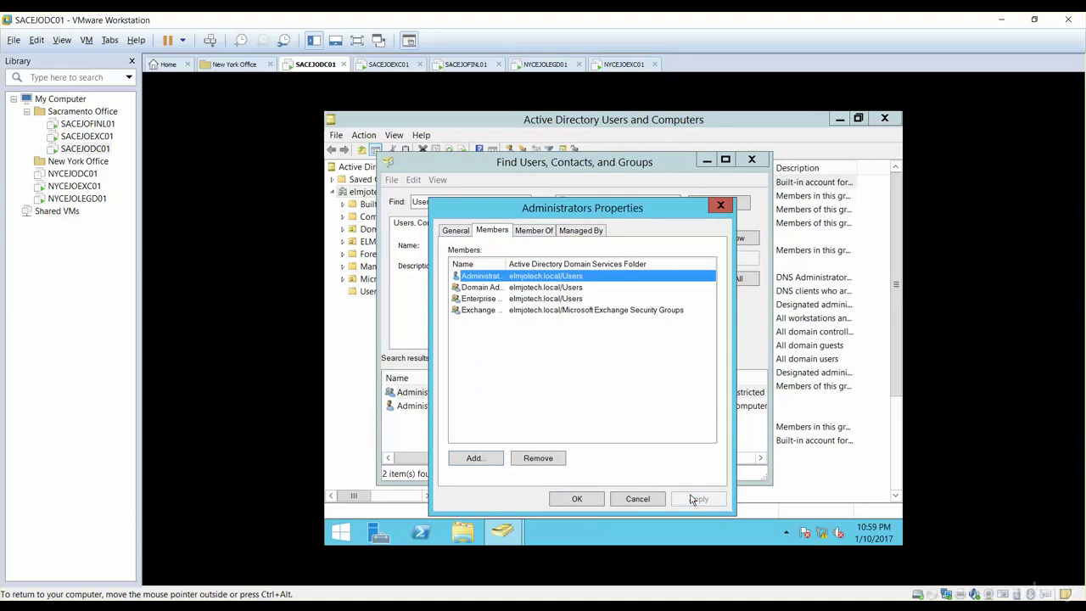
click(596, 502)
click(751, 160)
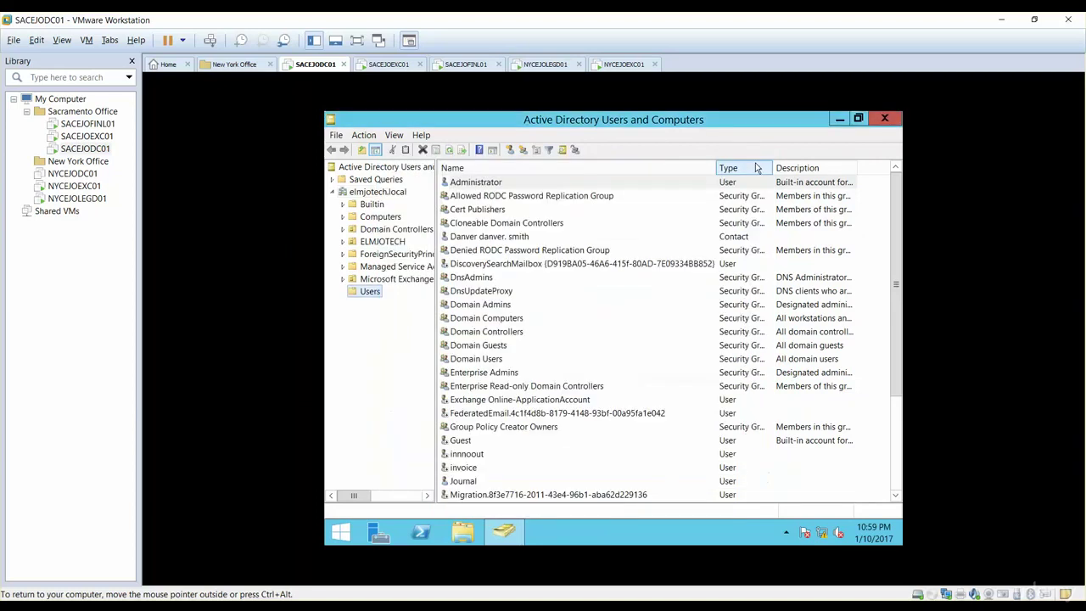
On SACEJOEXC01, dismiss the failed save report and cancel the pending DAG membership change
click(398, 66)
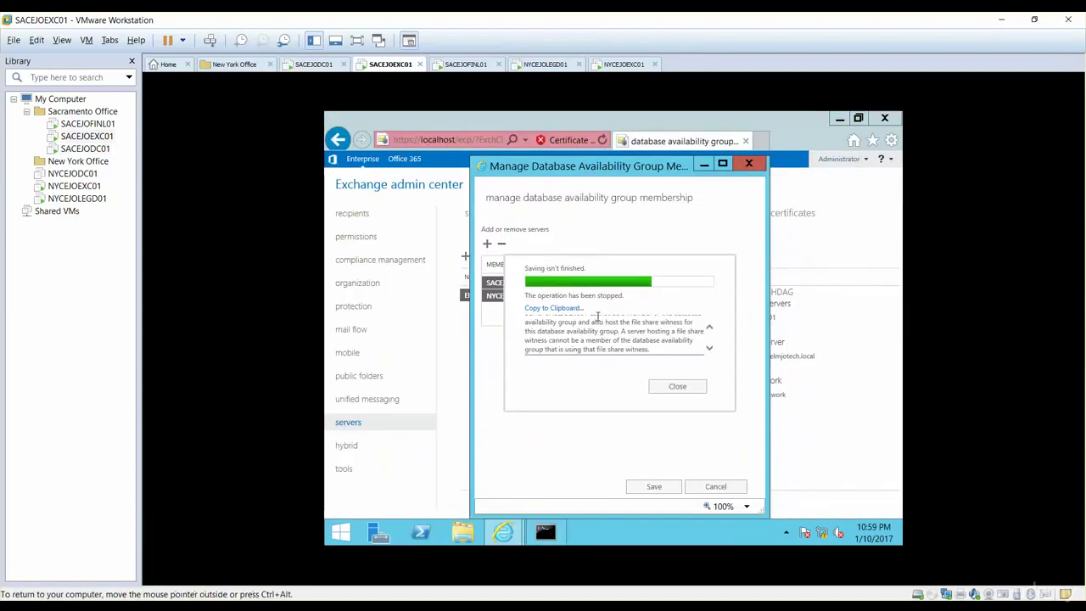
click(676, 388)
click(718, 487)
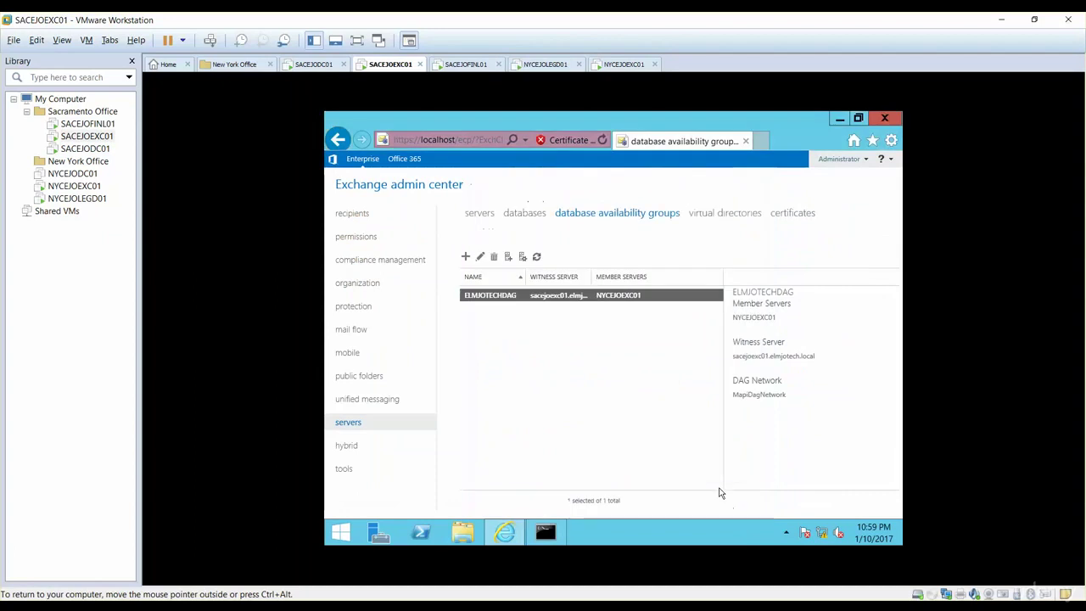
Add SACEJOEXC01 alongside NYCEJOEXC01 to ELMJOTECHDAG membership and save
click(522, 257)
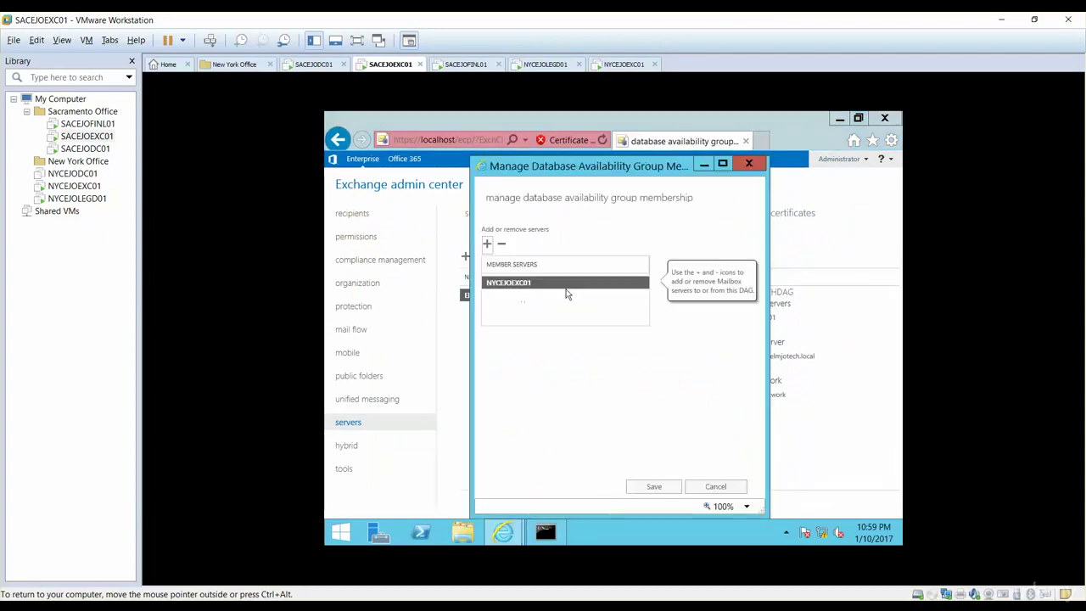
click(486, 245)
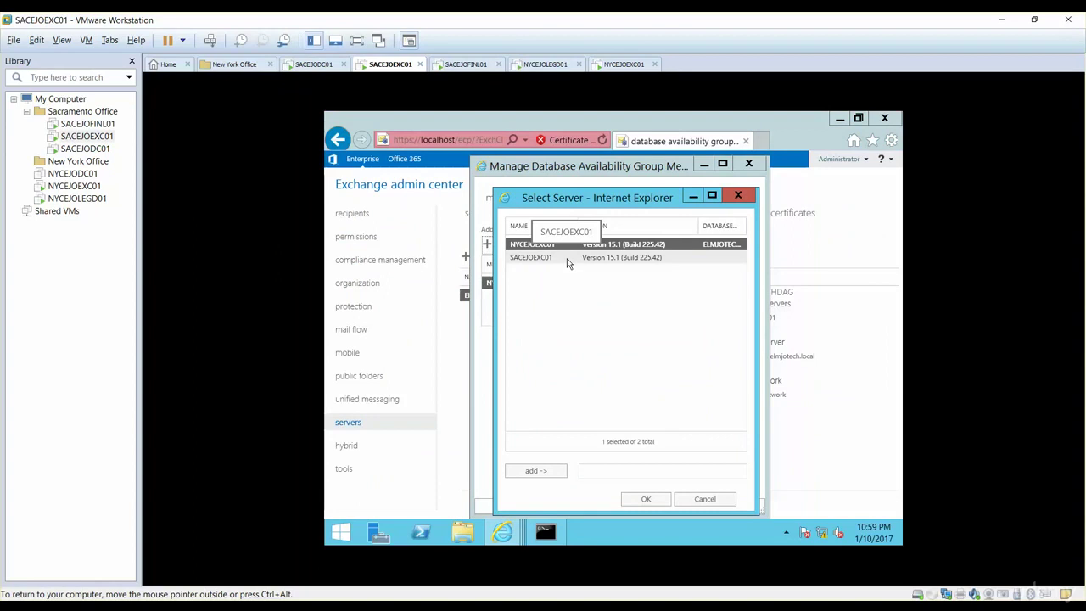
ctrl+click(568, 264)
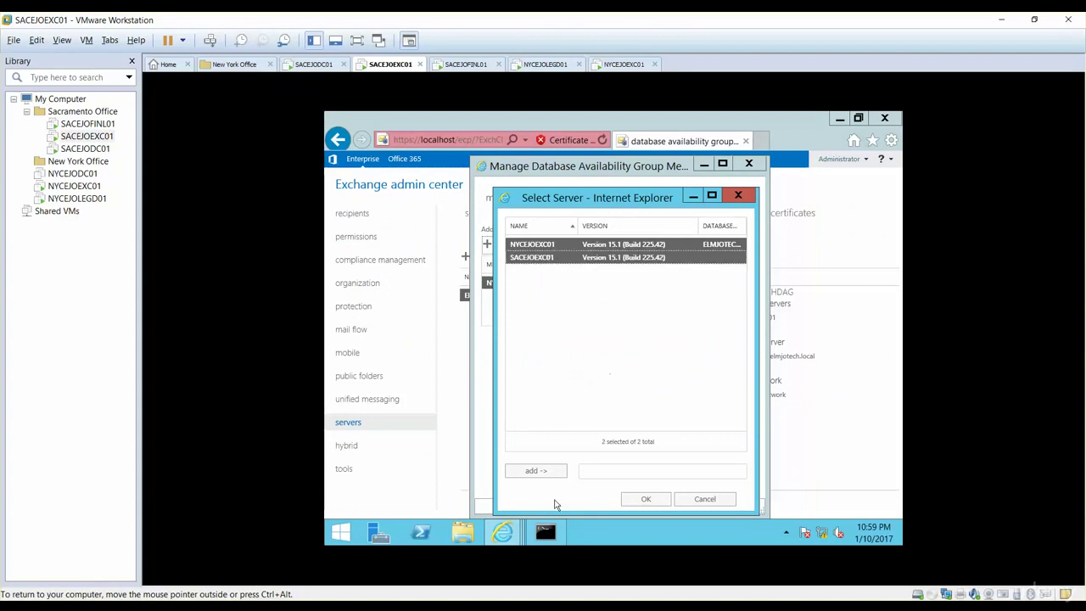
click(535, 471)
click(645, 499)
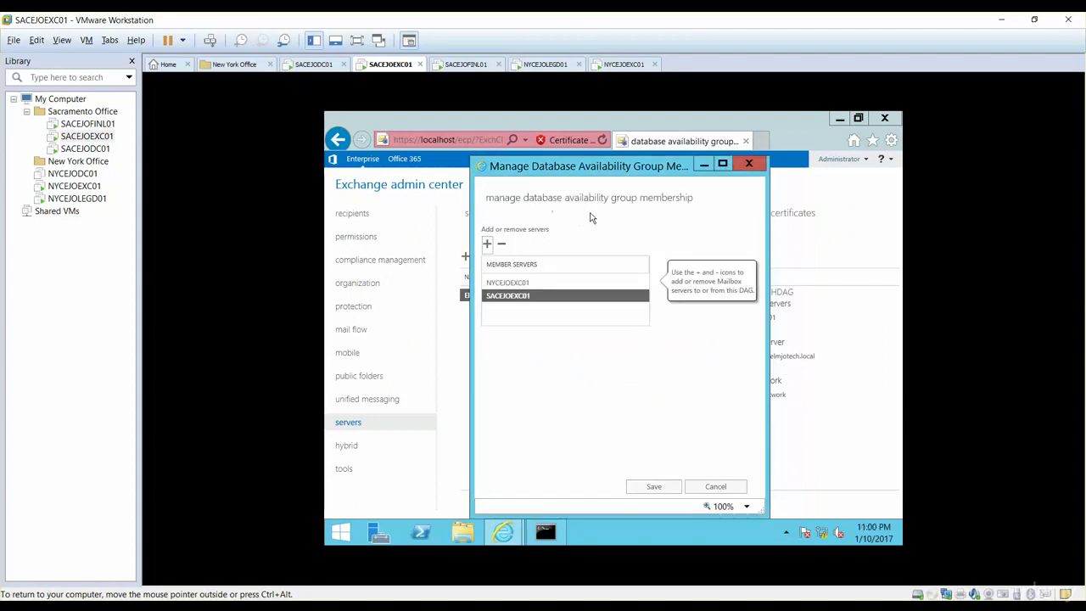
click(653, 486)
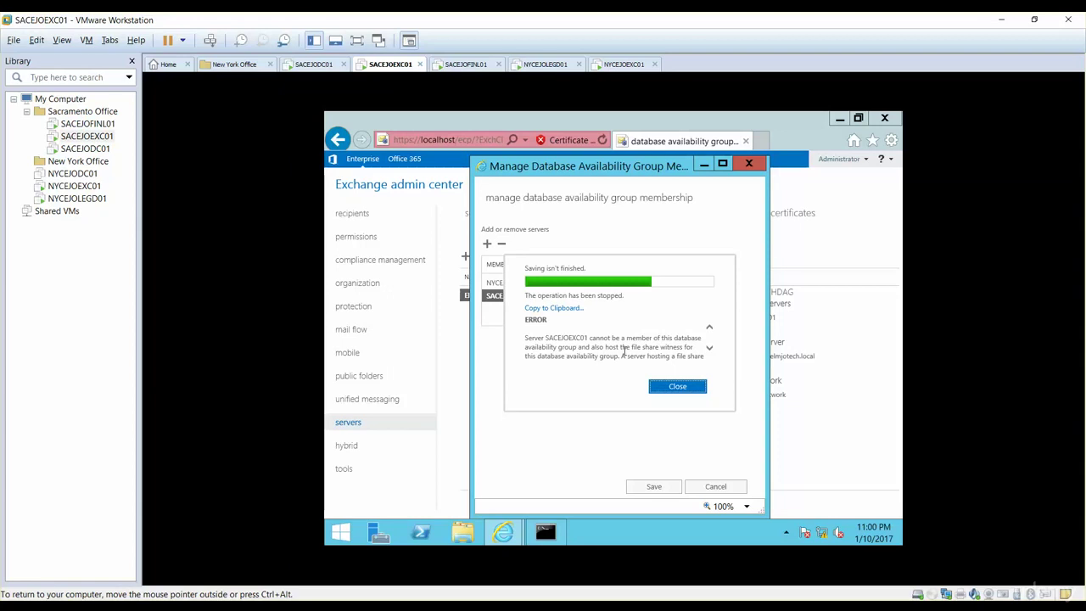
Scroll the error message explaining that the file share witness host cannot be a member
click(709, 352)
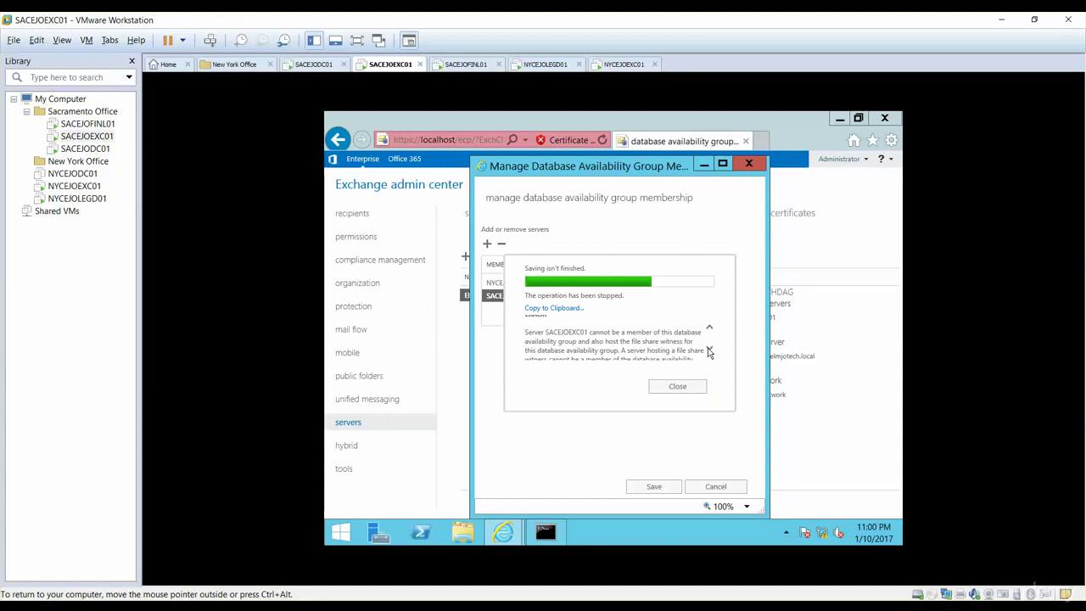
click(710, 351)
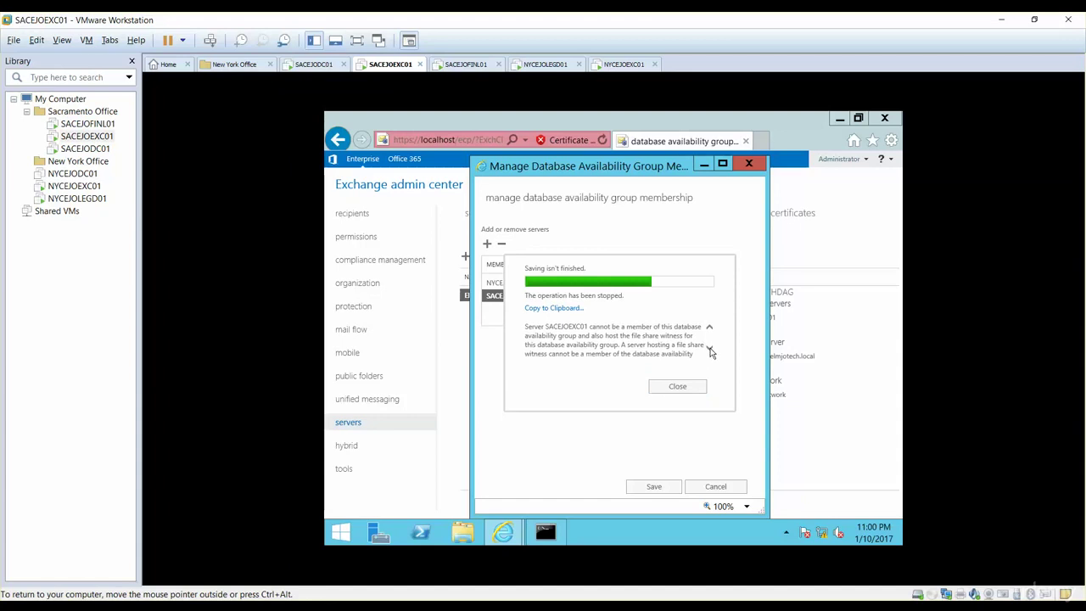
click(709, 351)
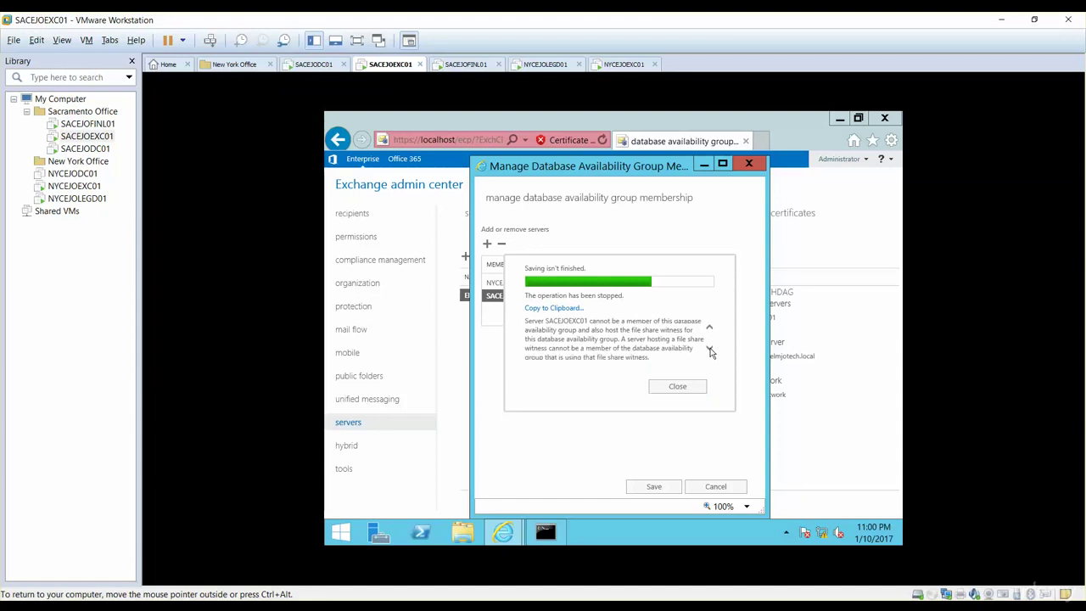
click(709, 351)
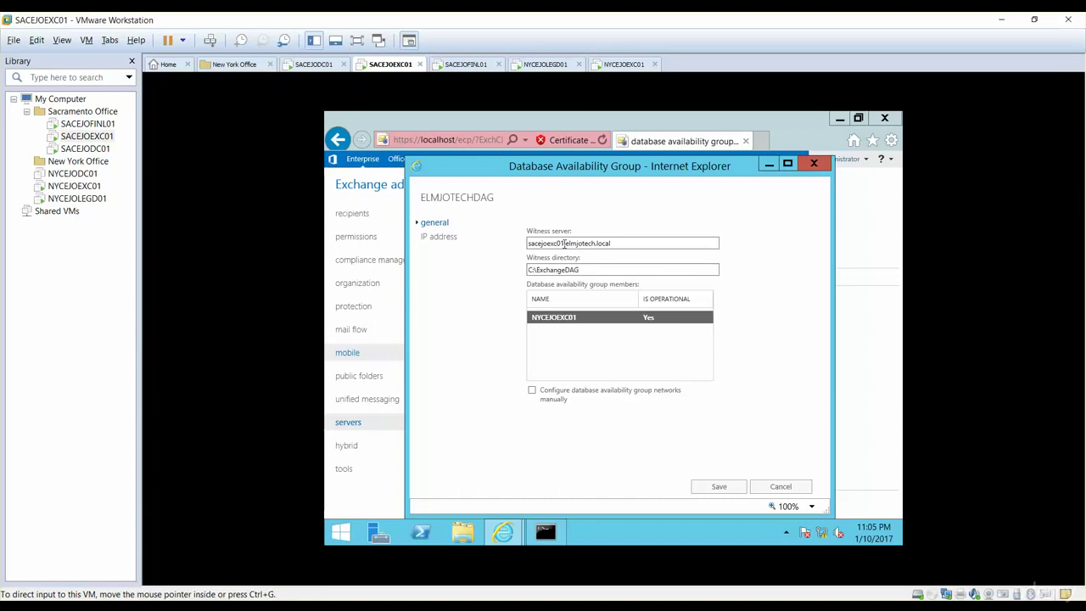
Change the witness server name from sacejoexc01 to sacejodc01.elmjotech.local and save
click(564, 243)
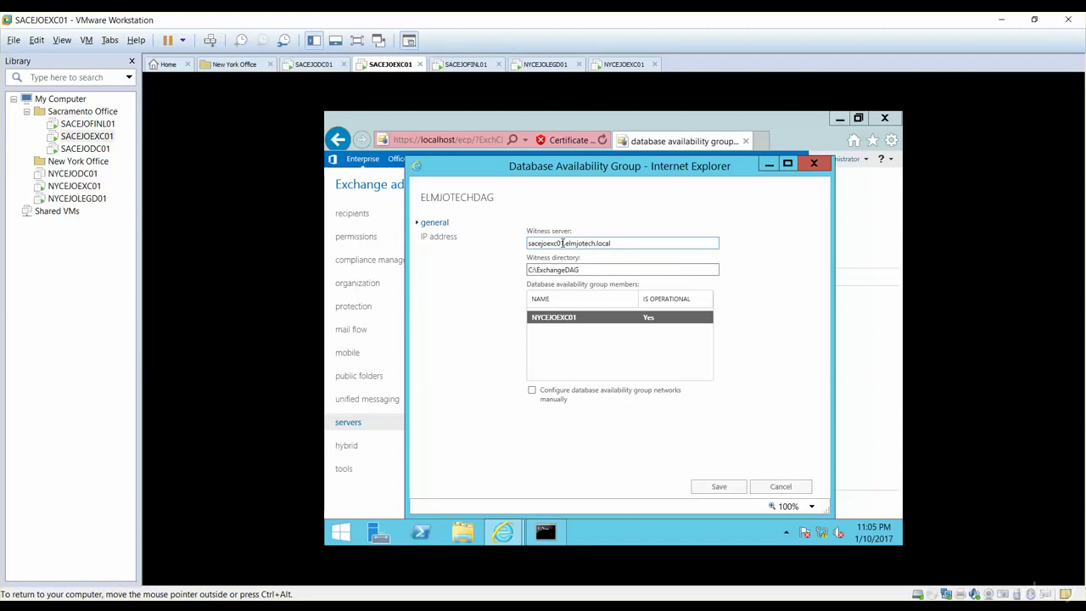
click(559, 244)
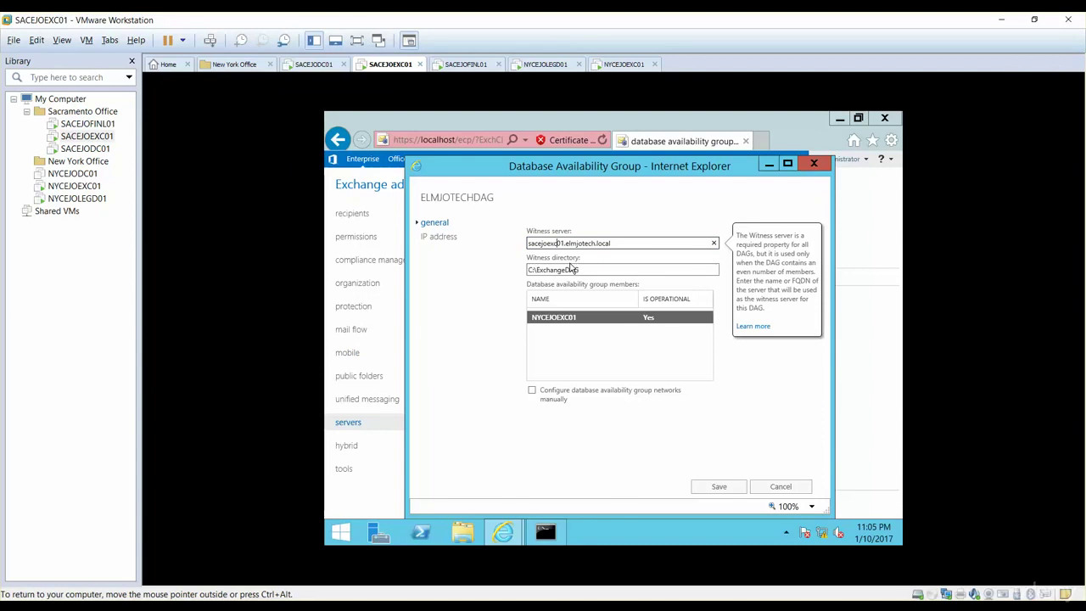
key(BackSpace)
key(BackSpace)
key(BackSpace)
text(dc)
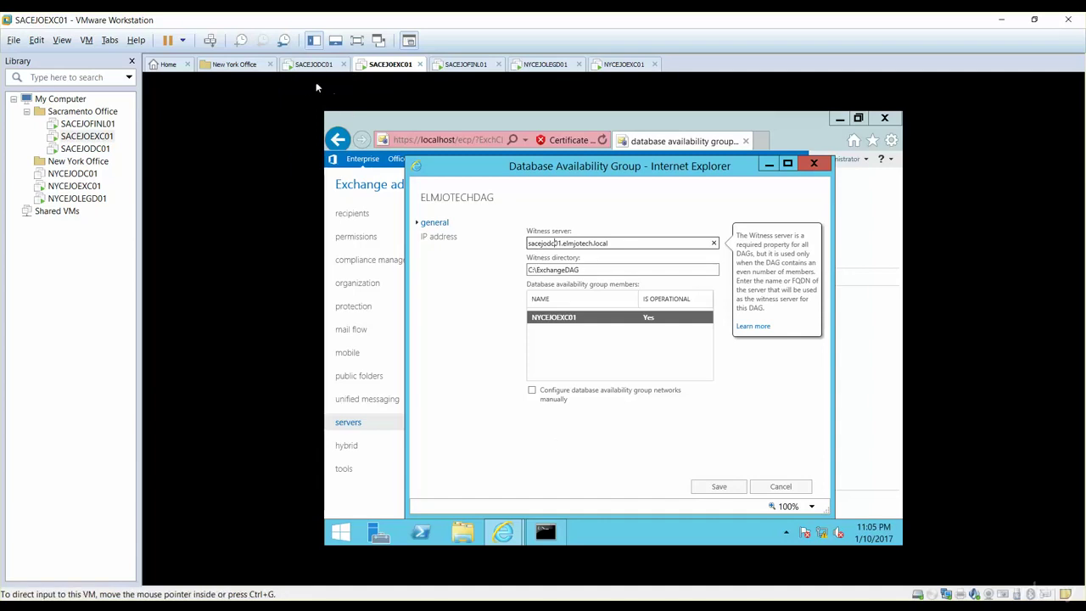
click(725, 487)
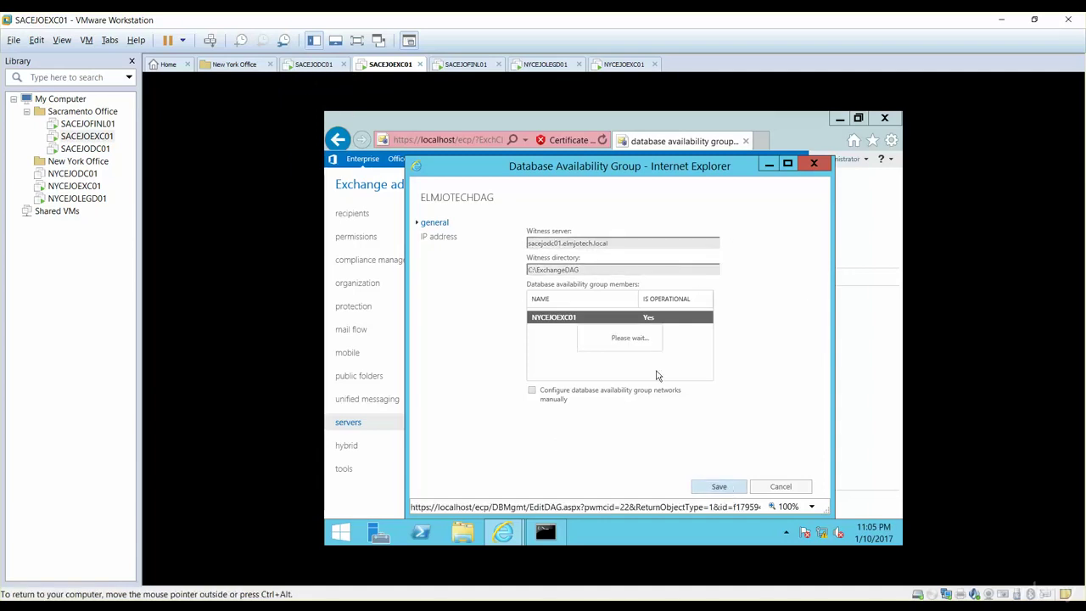
Add SACEJOEXC01 to ELMJOTECHDAG membership and save, then switch to the SACEJODC01 machine
click(520, 257)
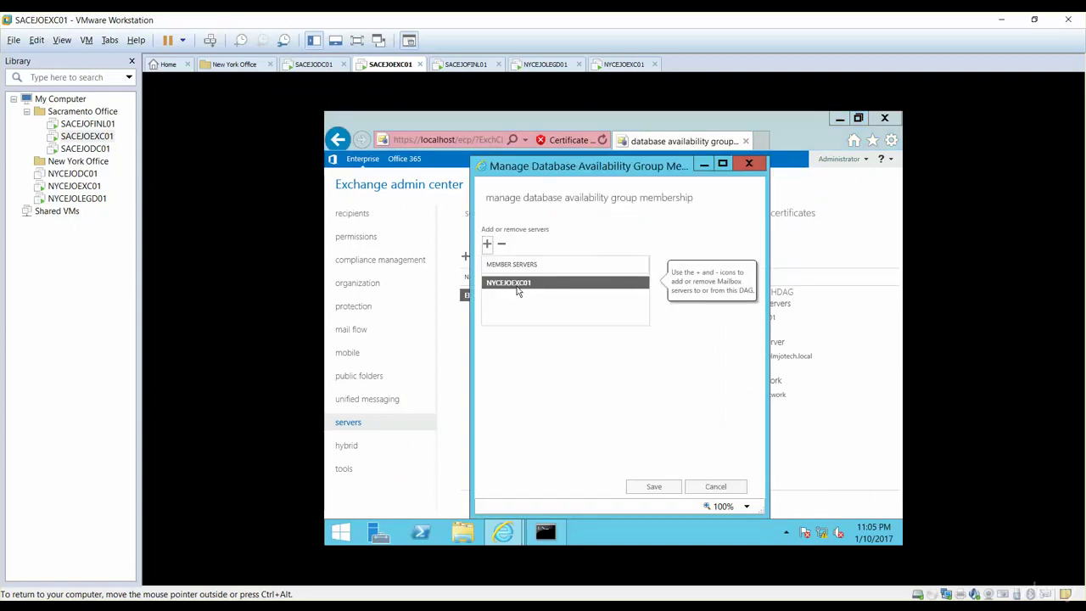
click(487, 244)
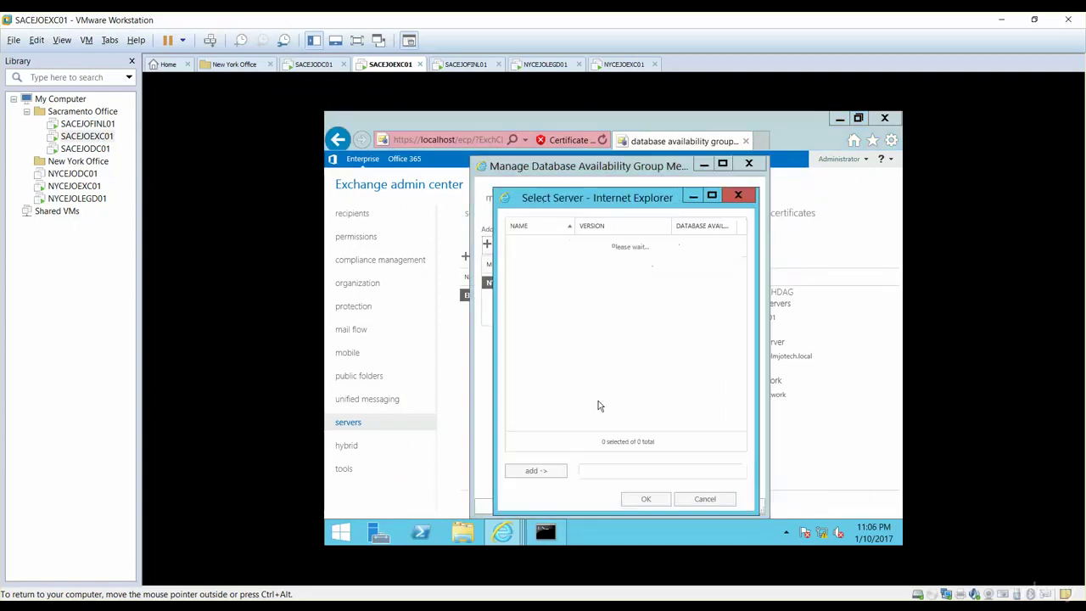
double_click(543, 258)
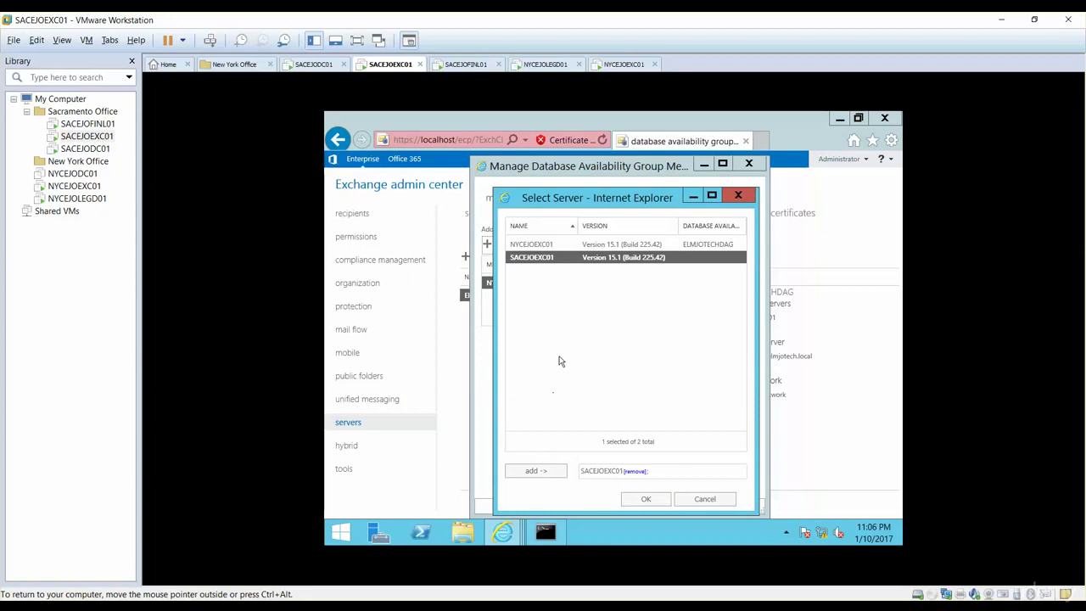
click(649, 506)
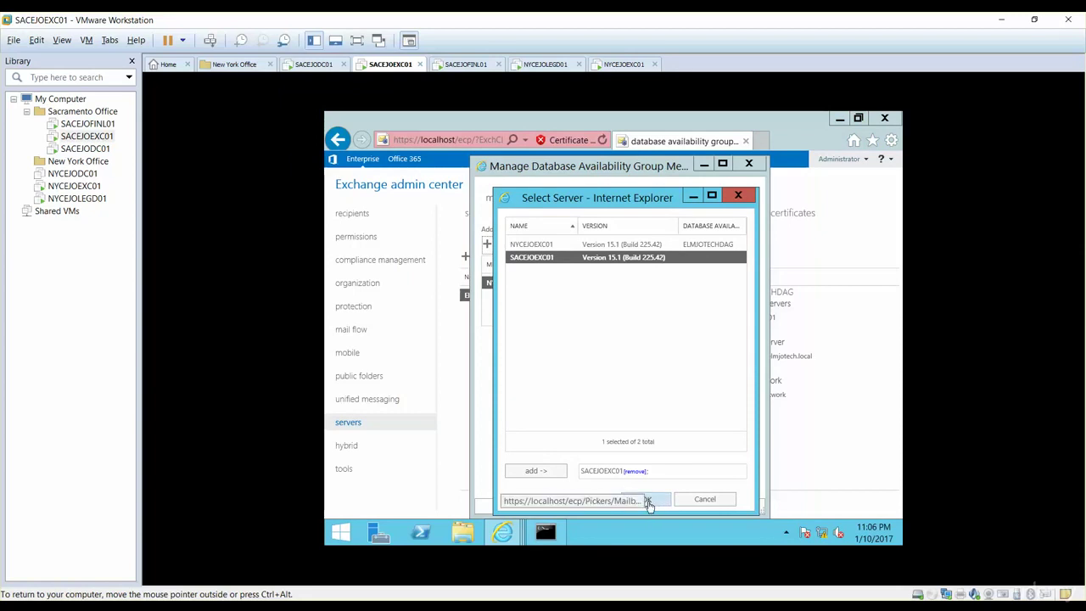
click(650, 487)
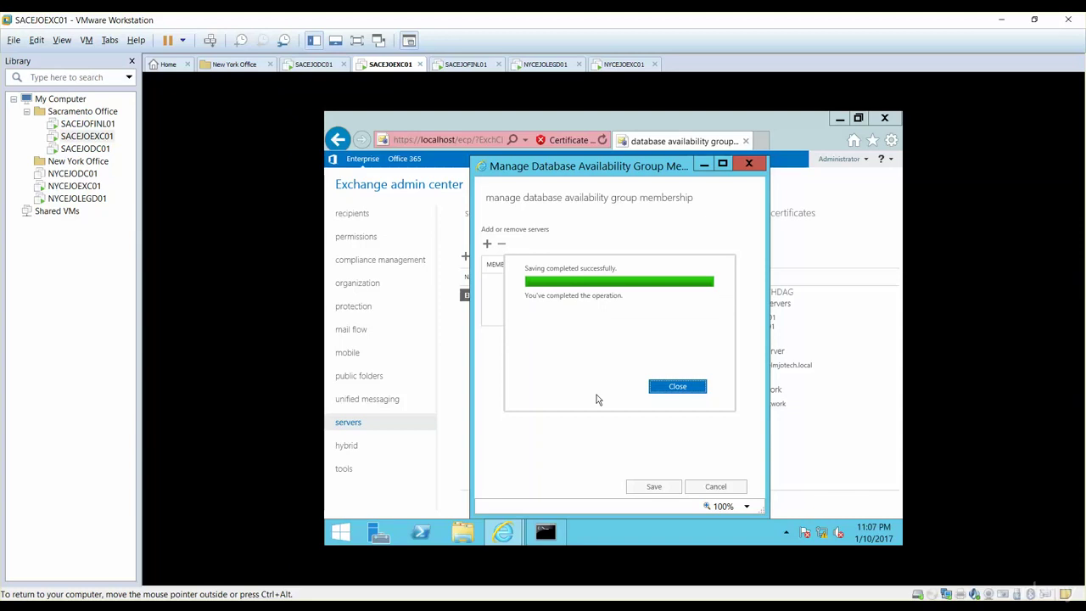
click(678, 388)
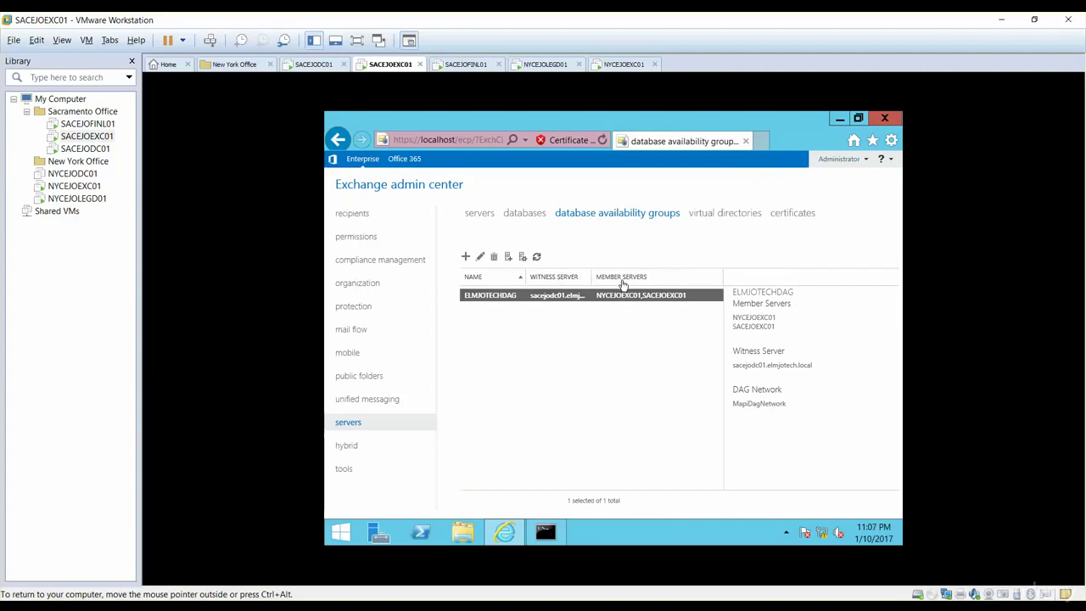
click(319, 67)
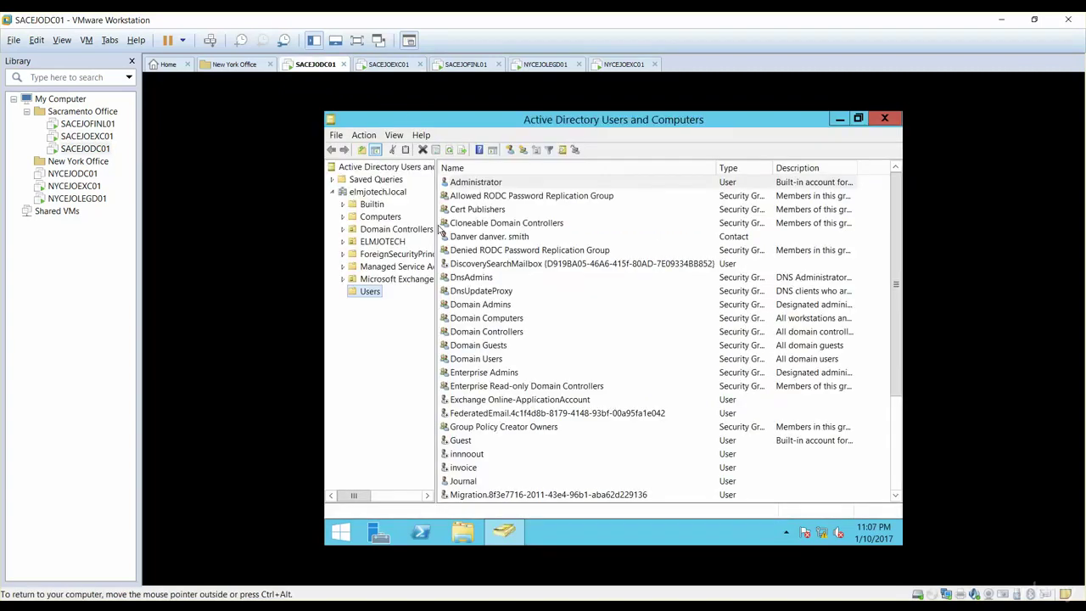
Browse C:\ExchangeDAG's new subfolder to find the Witness file, then switch to SACEJOFINL01
click(463, 531)
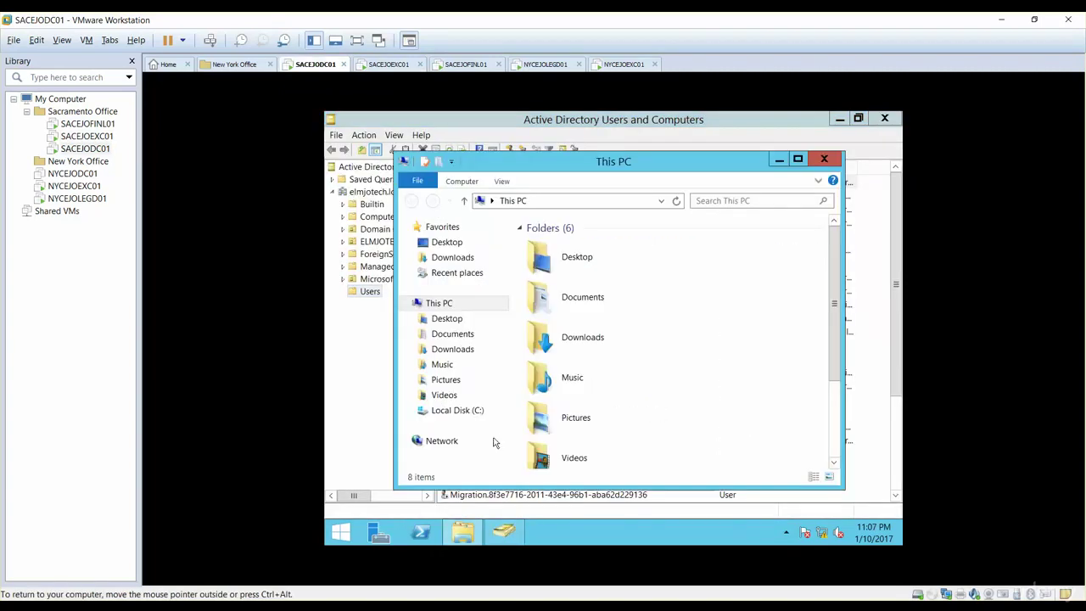
click(455, 411)
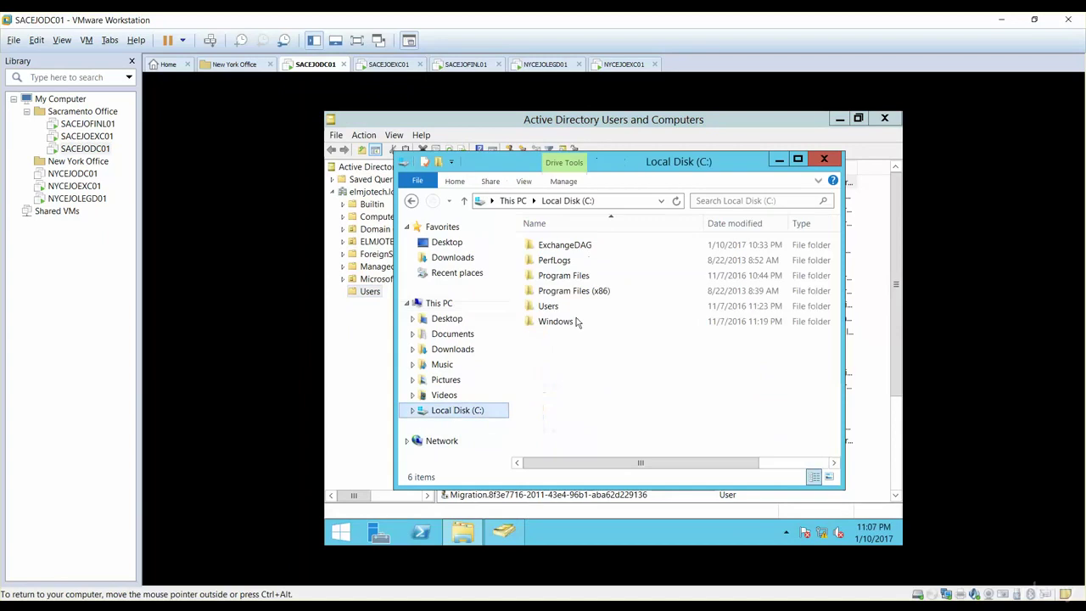
double_click(548, 248)
double_click(553, 246)
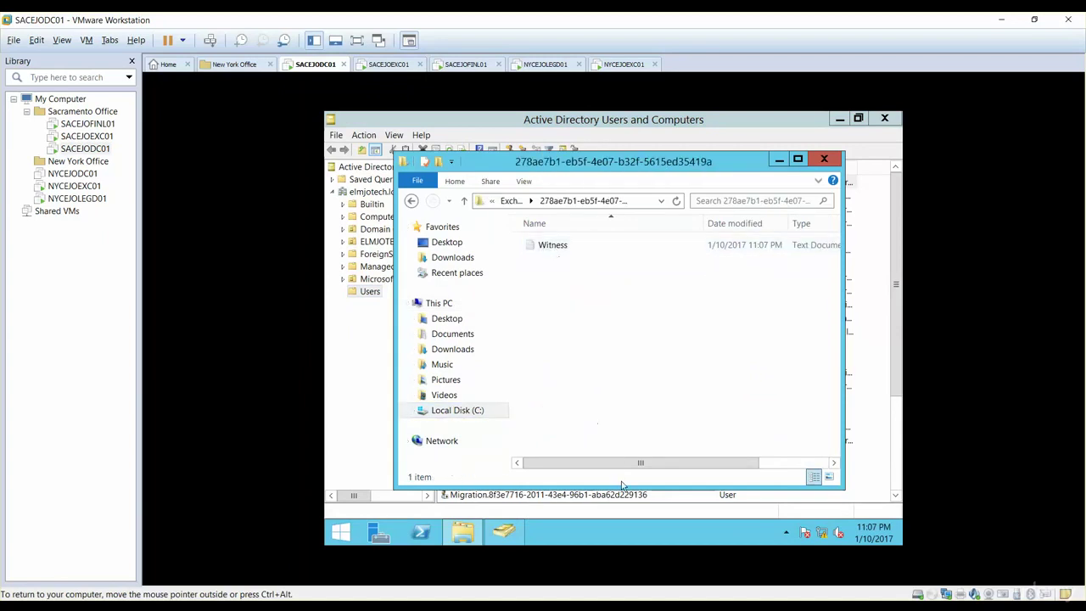
drag(619, 462, 766, 473)
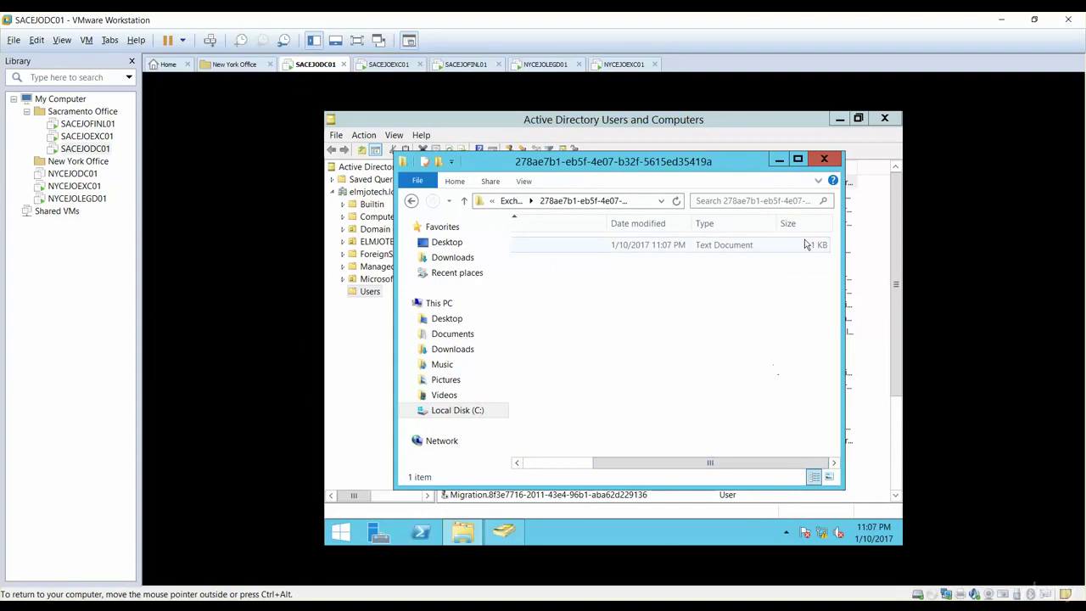
click(824, 159)
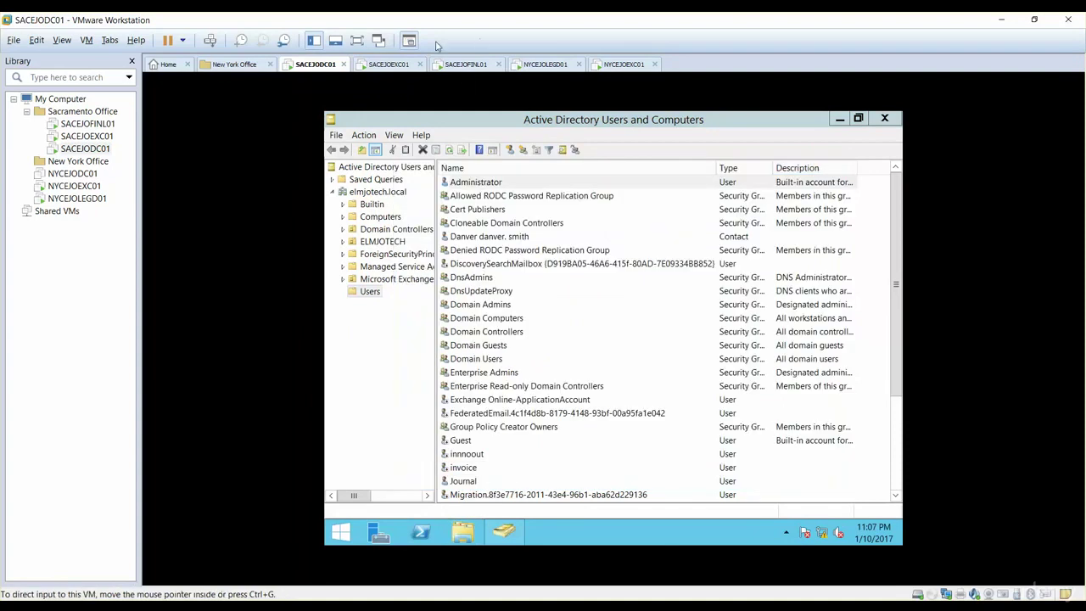
click(463, 69)
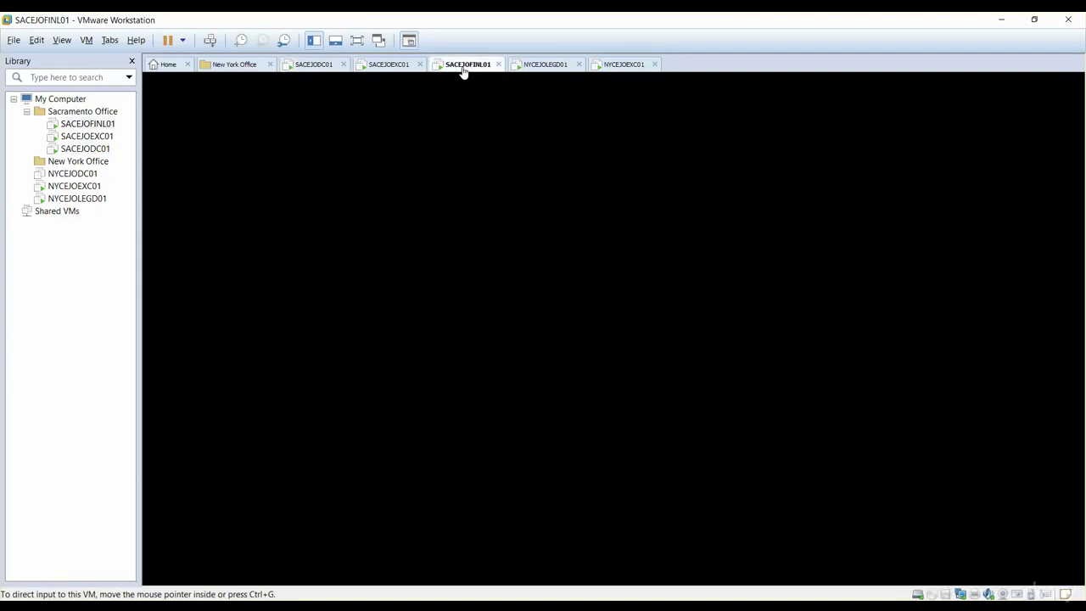
click(399, 68)
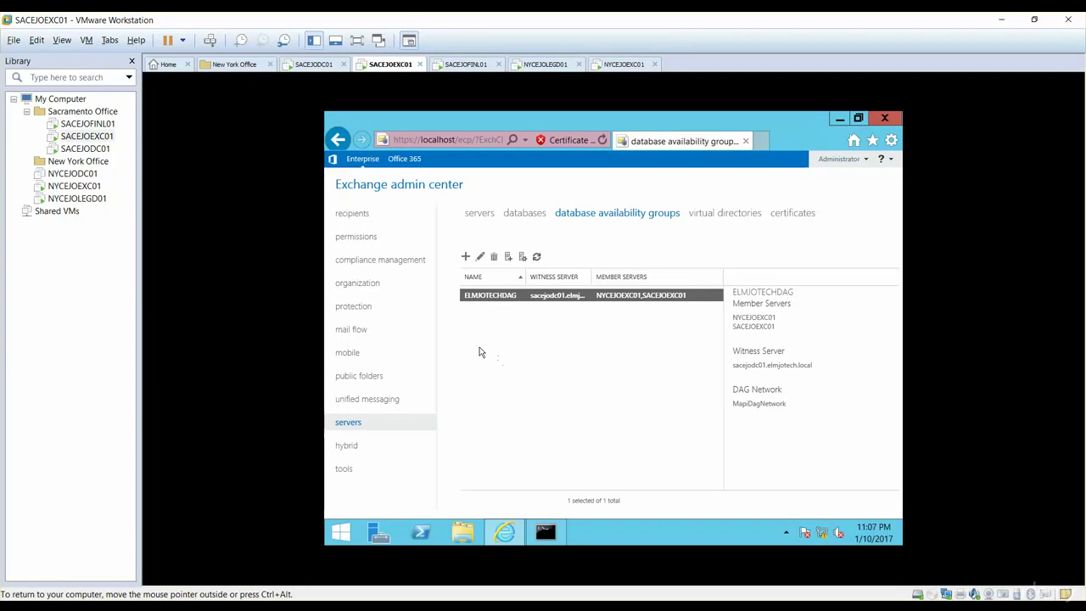
click(525, 213)
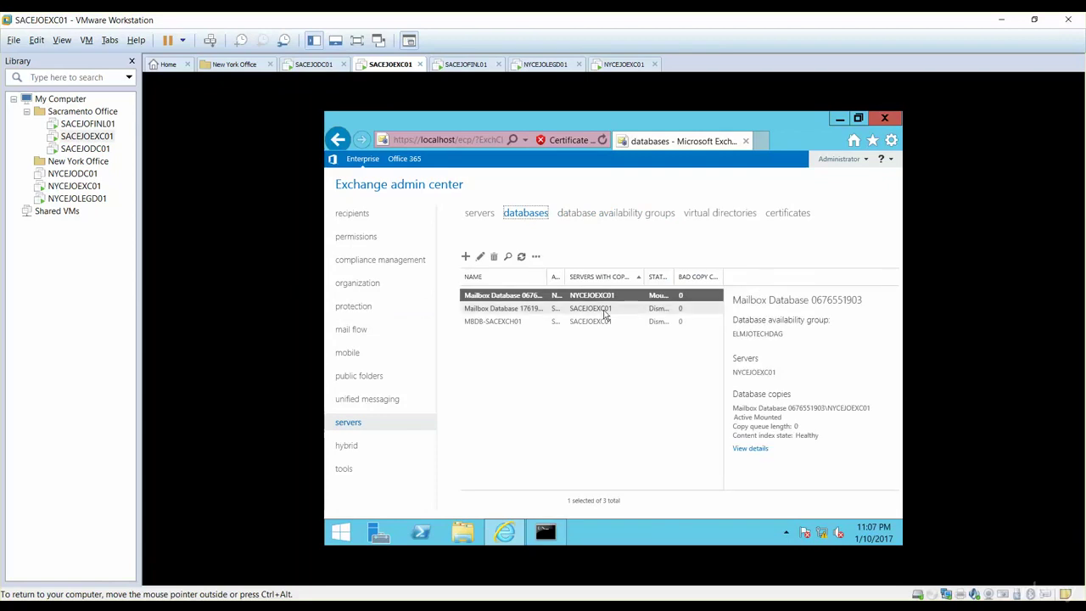
drag(675, 276, 699, 277)
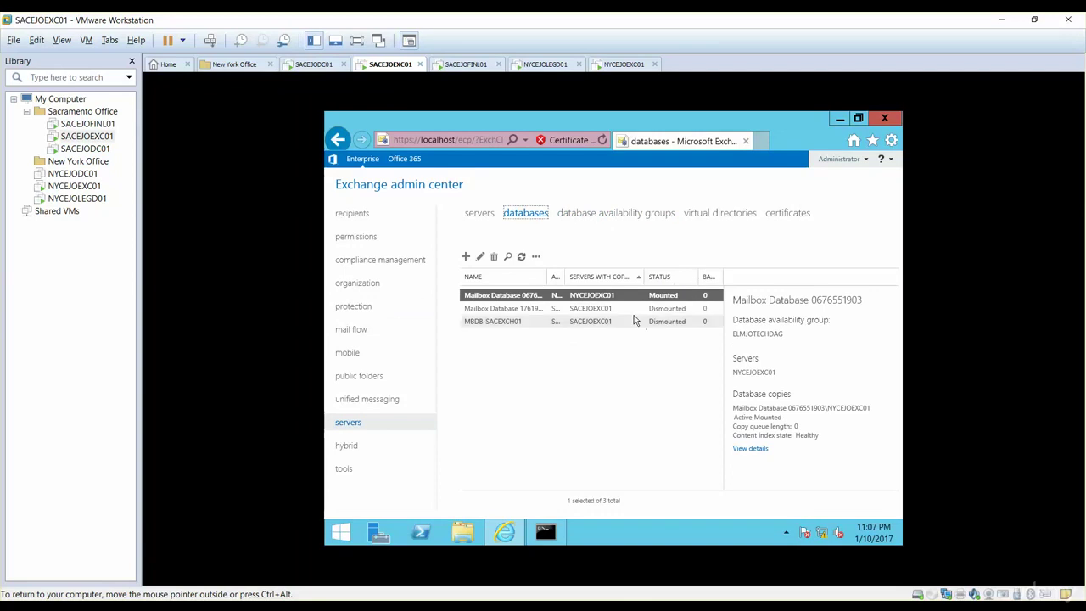
click(543, 311)
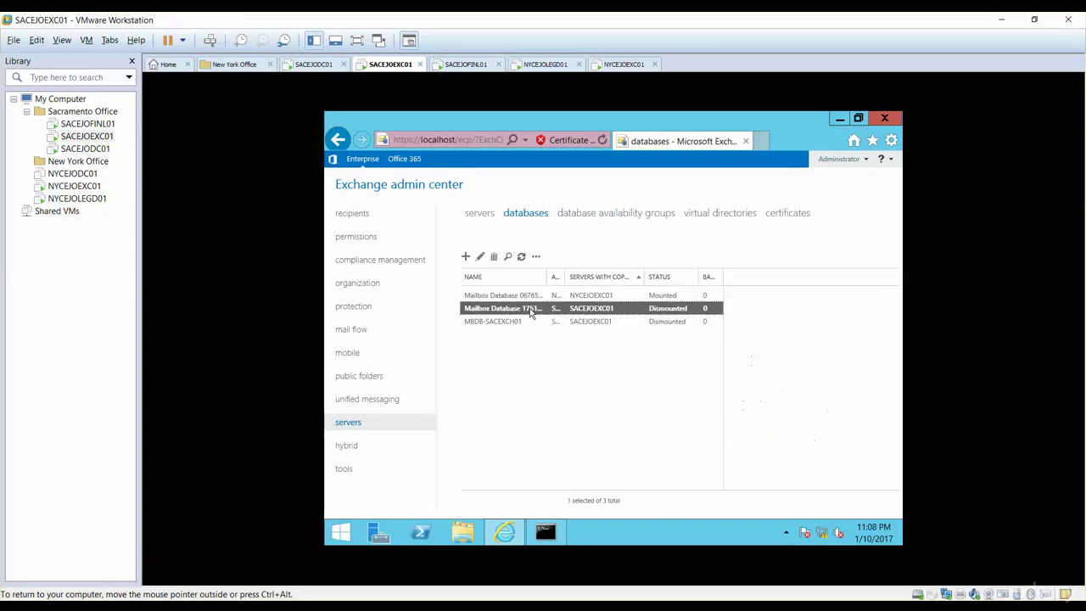
drag(583, 279, 585, 278)
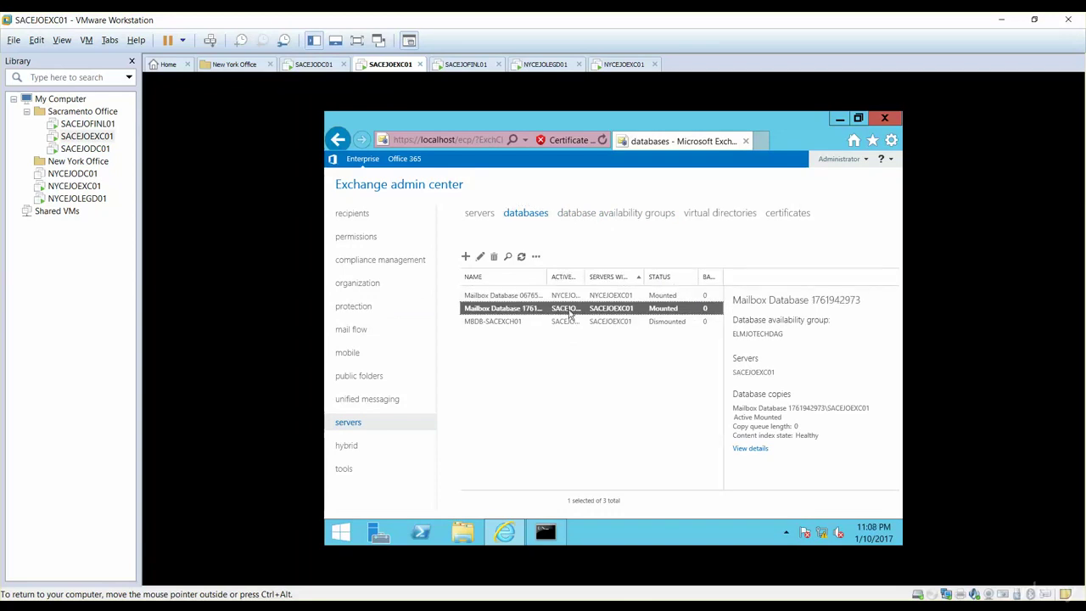
click(521, 298)
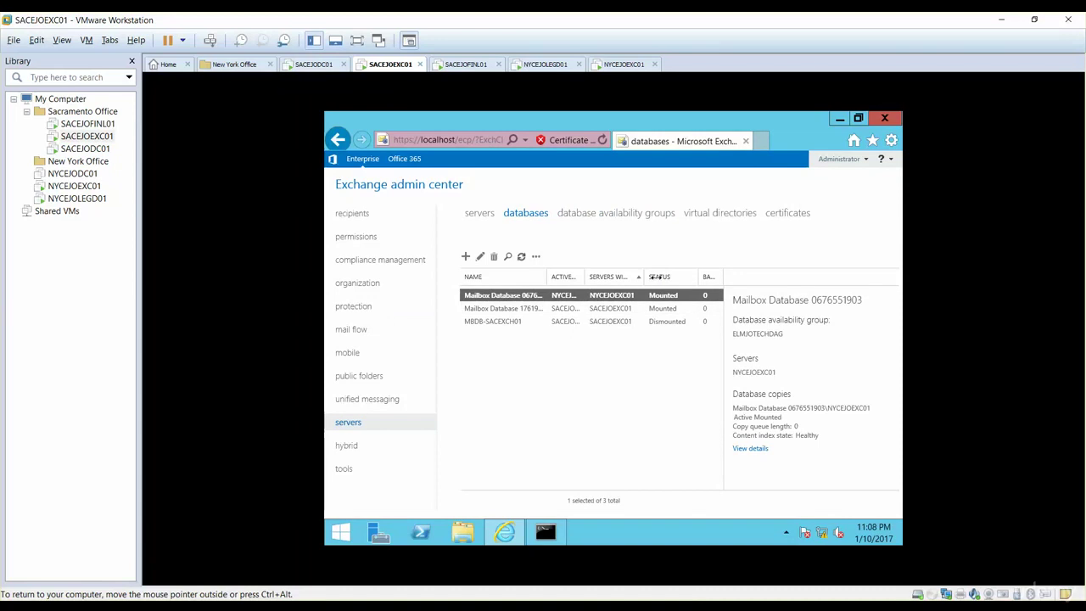
drag(644, 276, 709, 291)
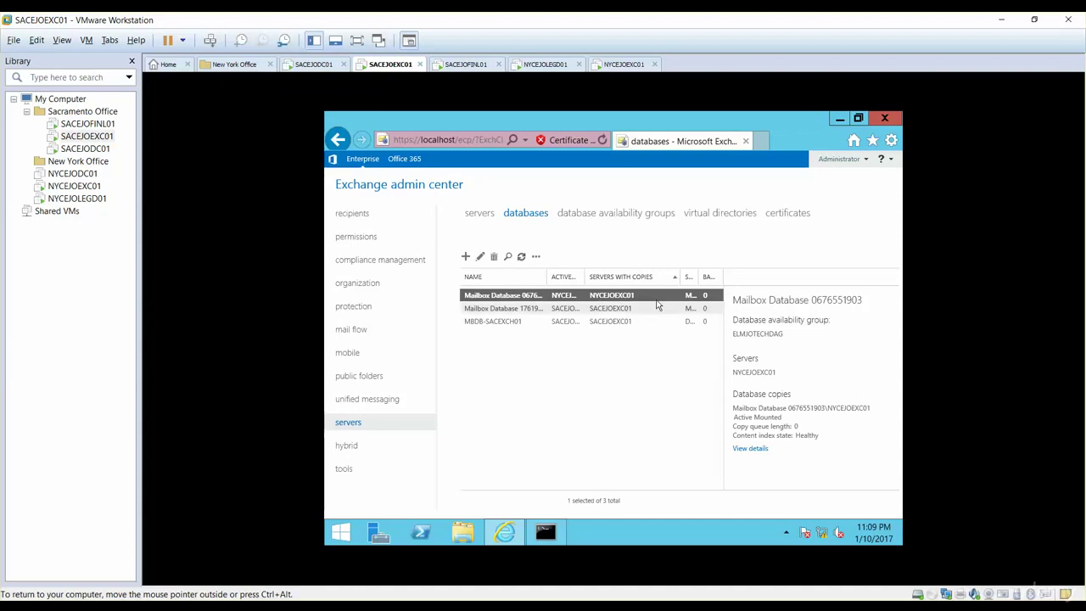
click(536, 256)
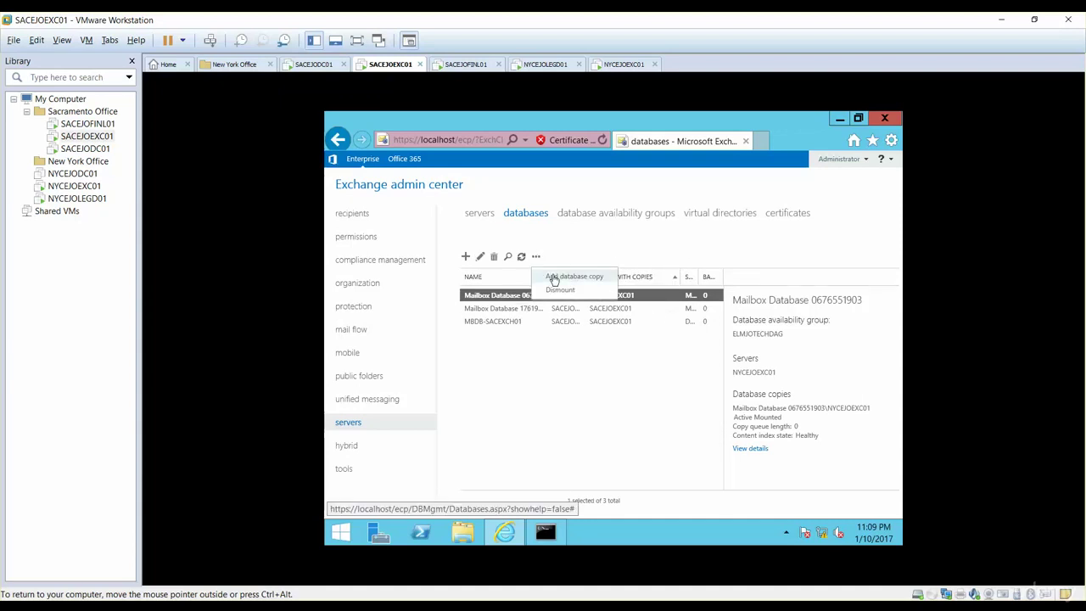
click(553, 277)
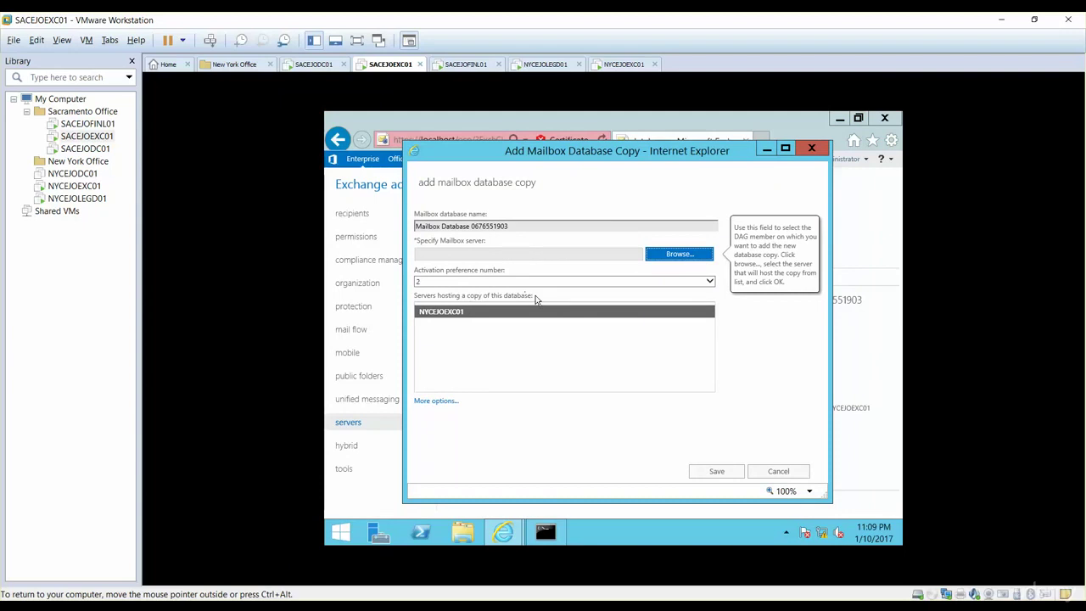
click(670, 253)
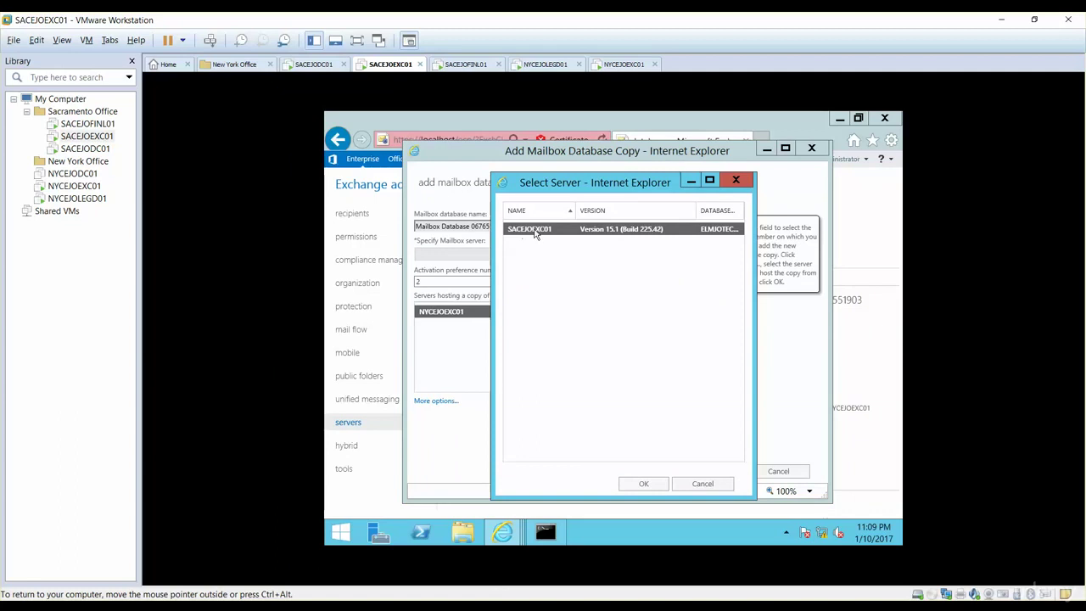
click(663, 488)
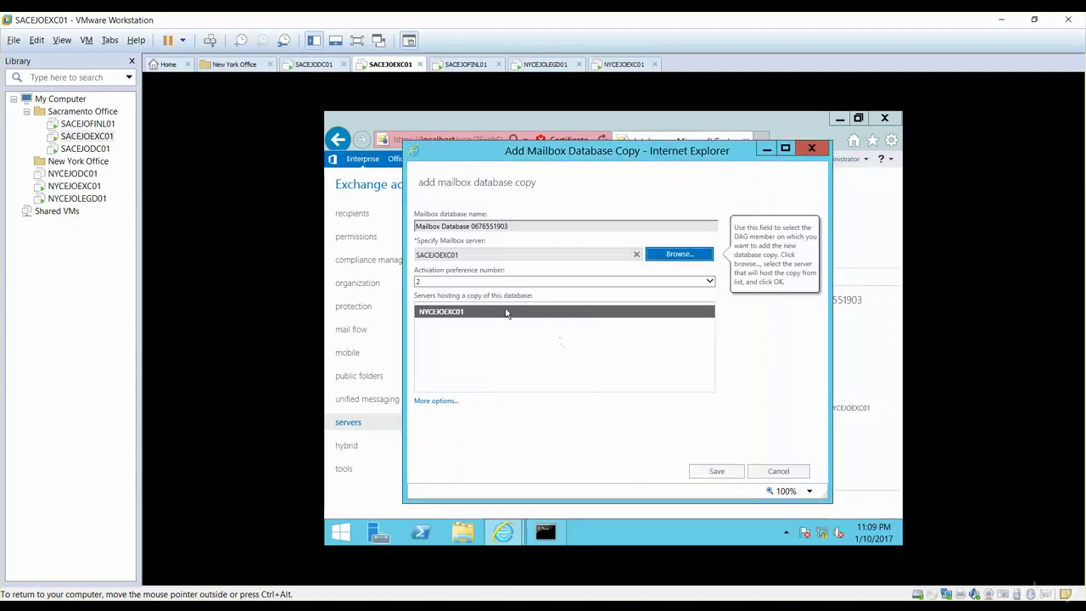
click(702, 473)
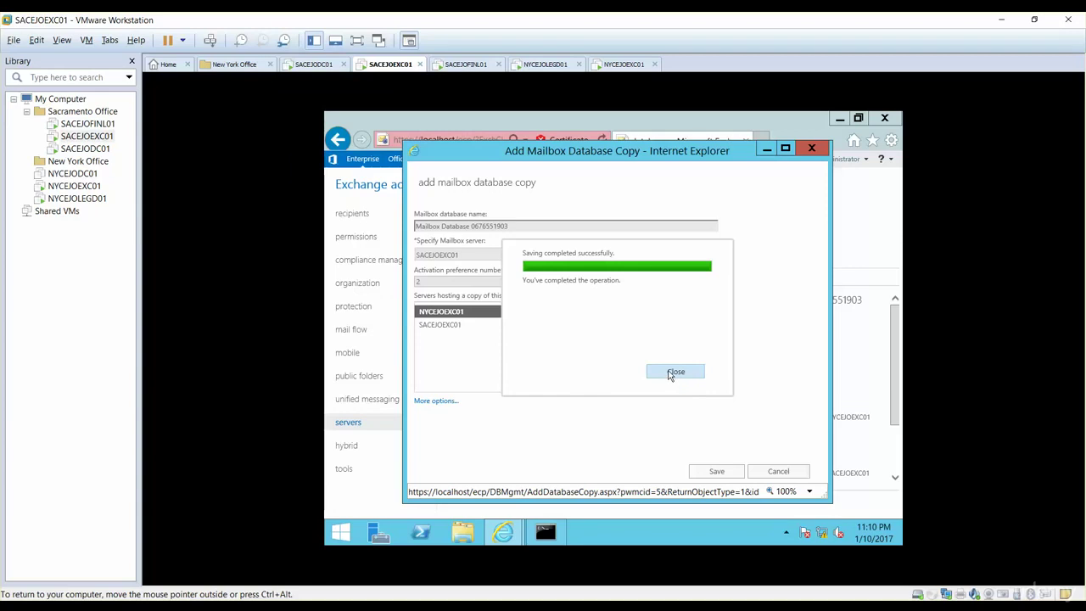
click(675, 373)
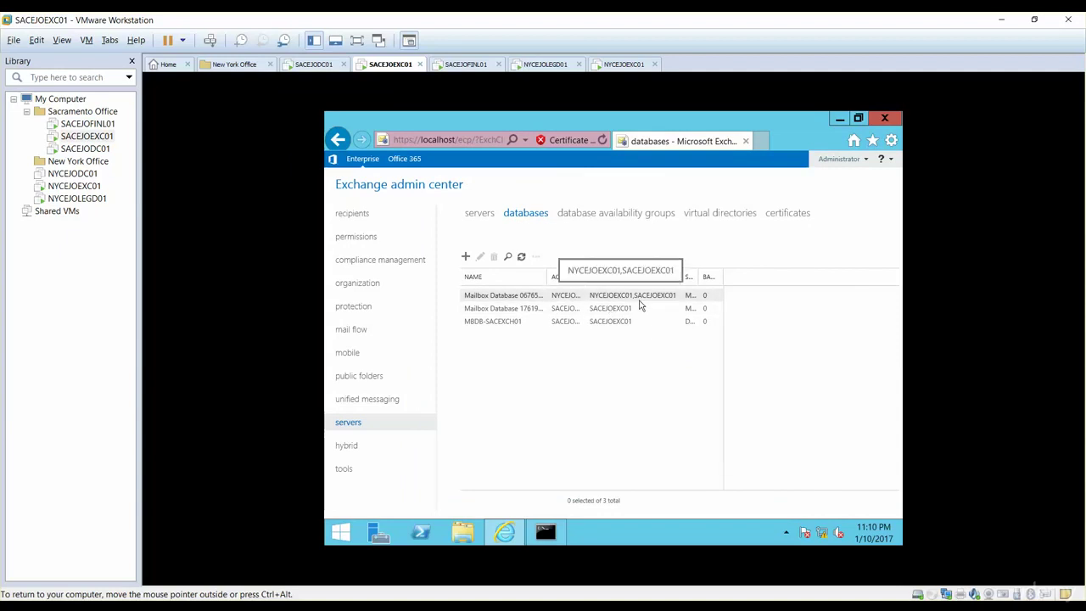
click(564, 309)
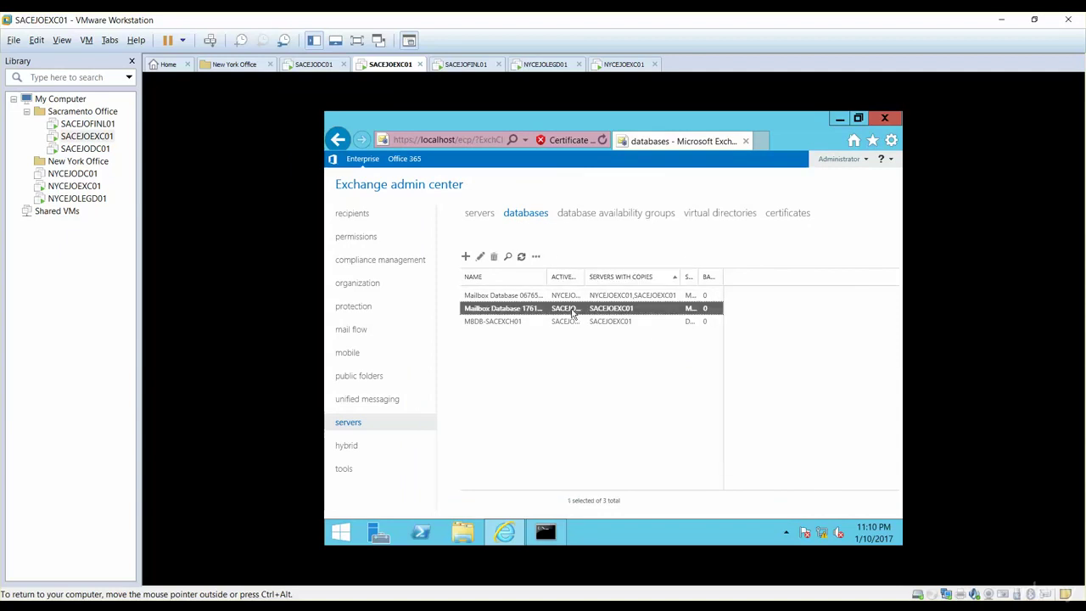
click(536, 257)
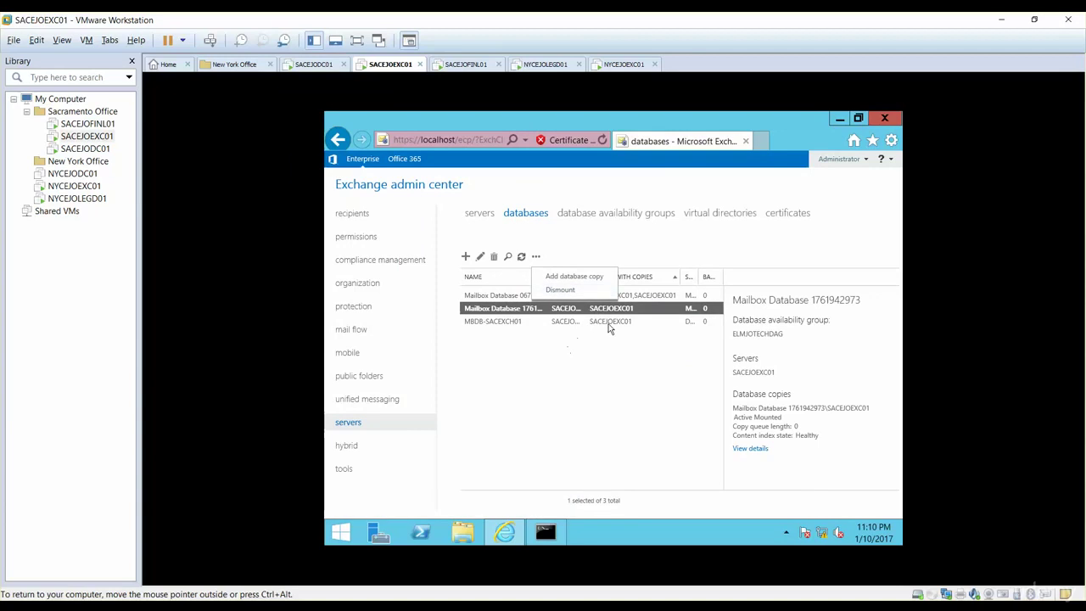
click(589, 353)
click(563, 323)
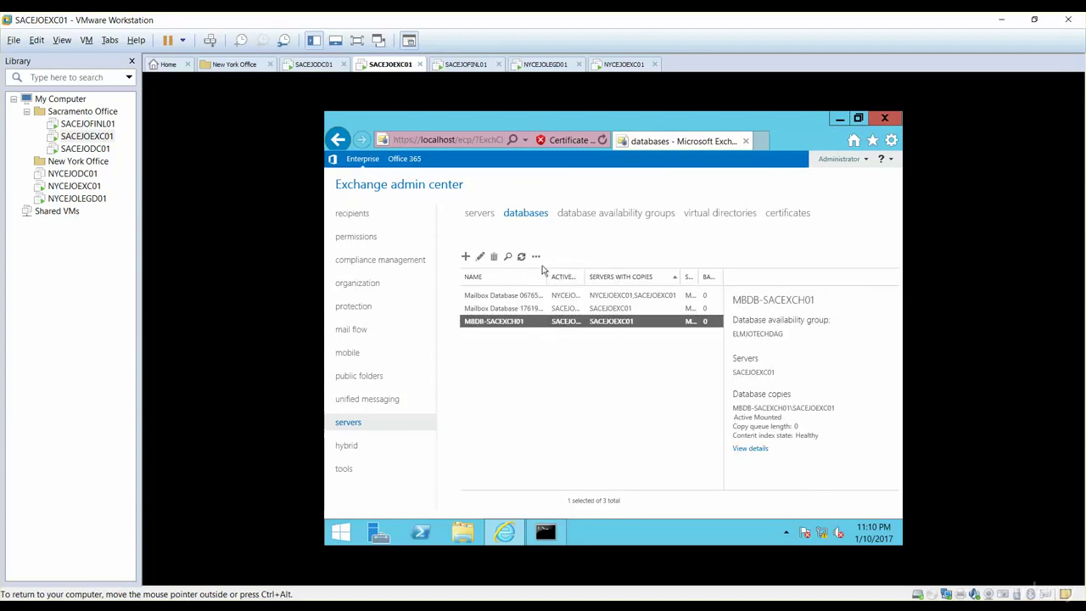
click(537, 256)
click(571, 352)
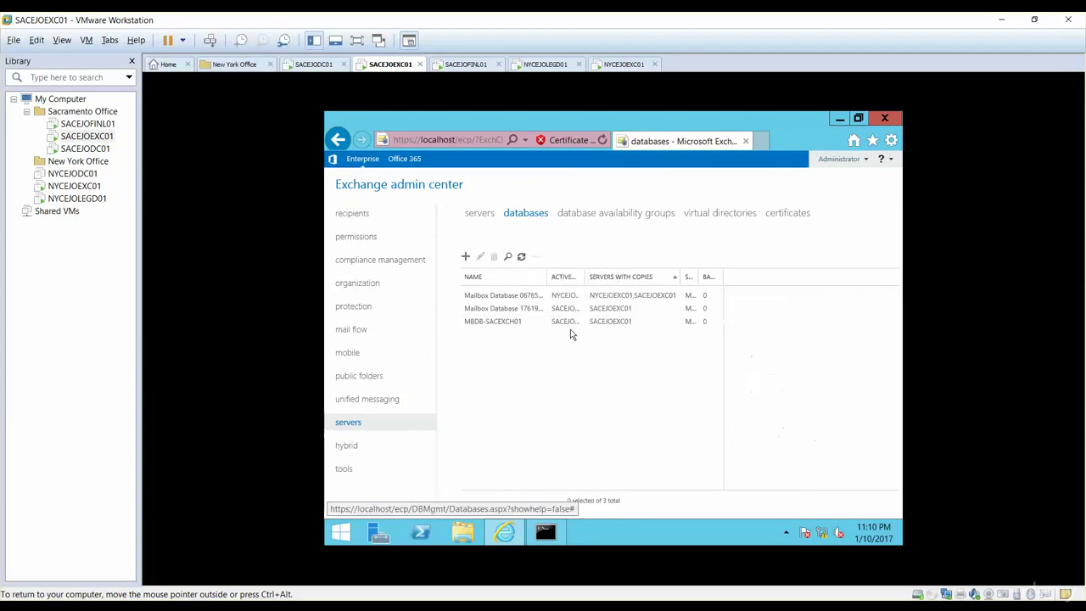
click(535, 311)
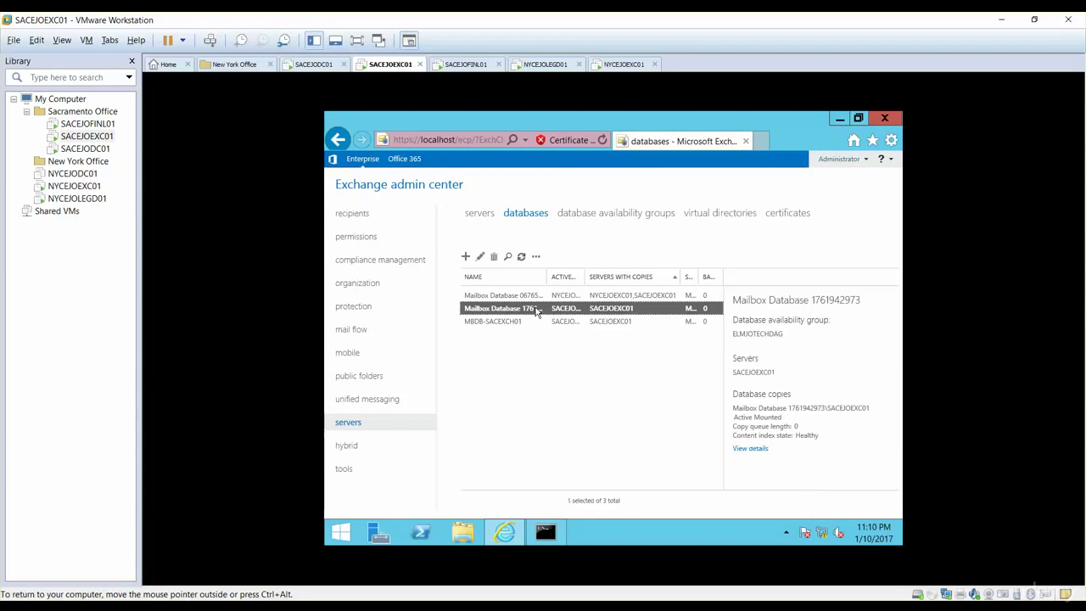
click(536, 256)
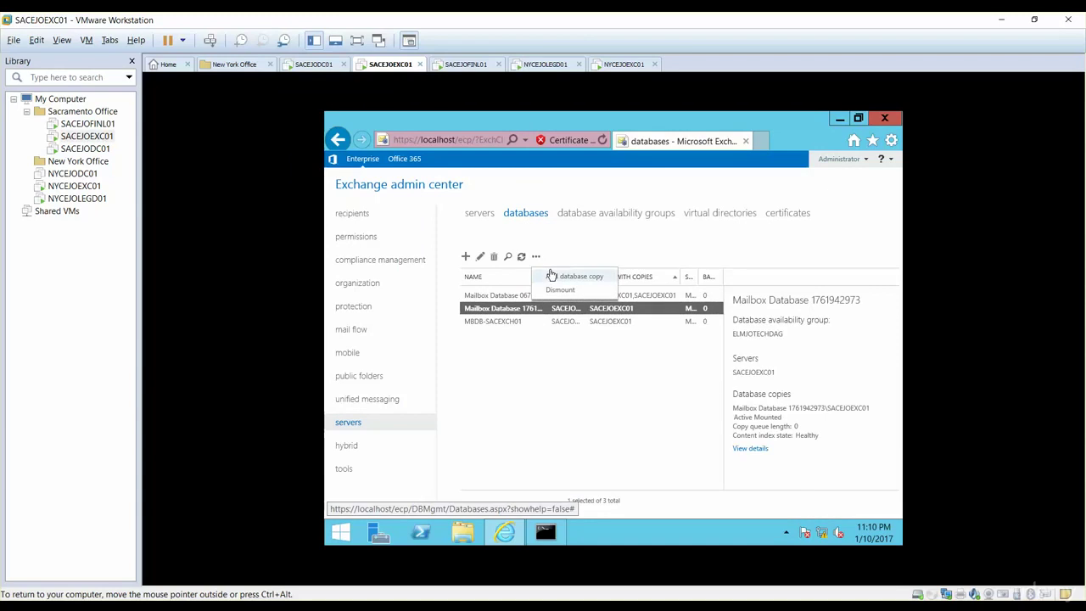
click(552, 276)
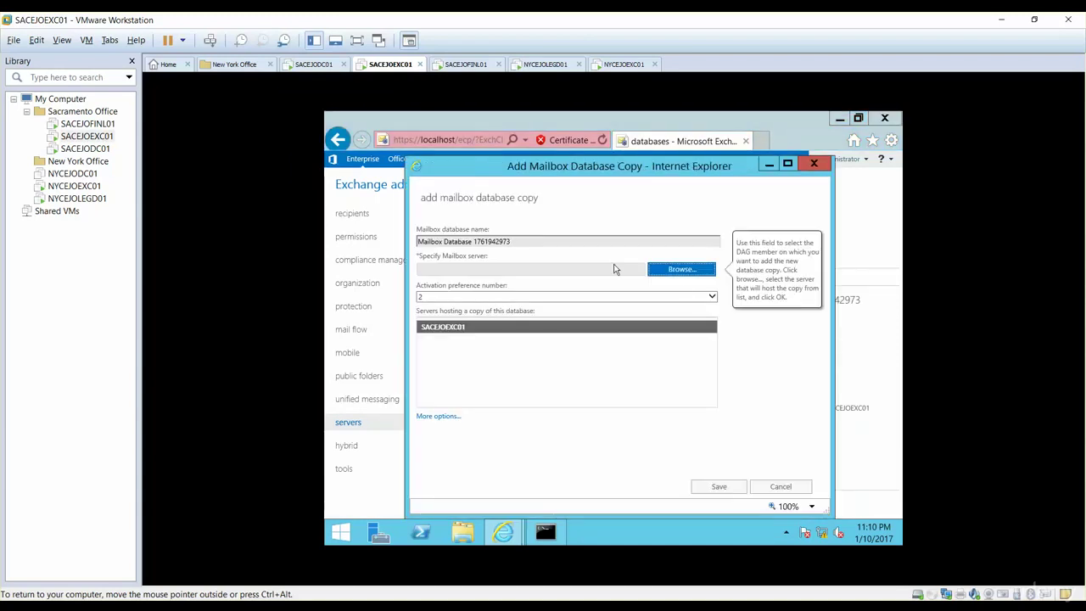
click(675, 273)
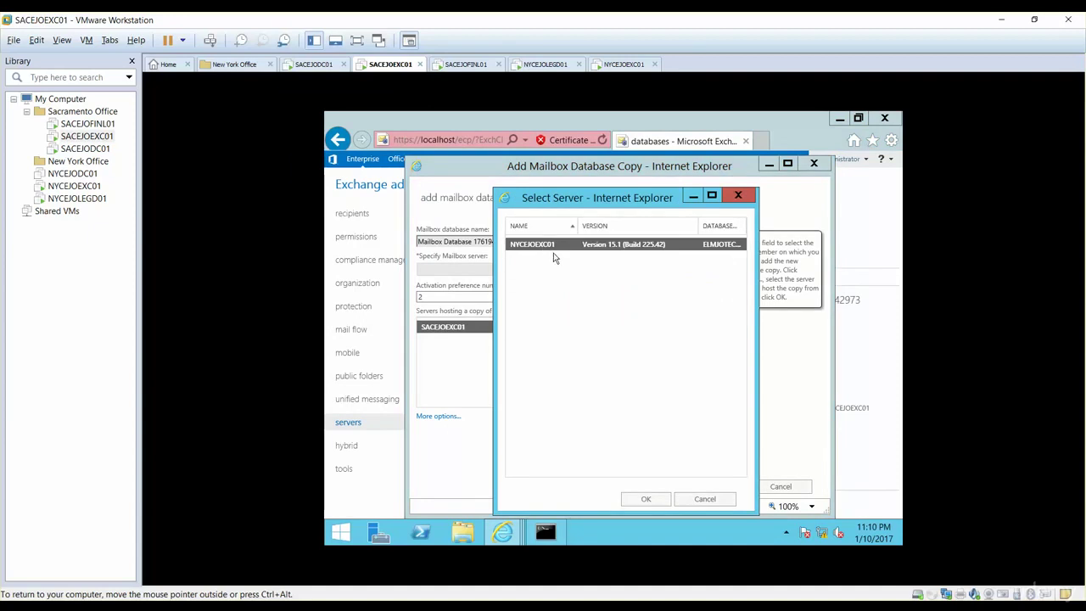
click(647, 500)
click(717, 488)
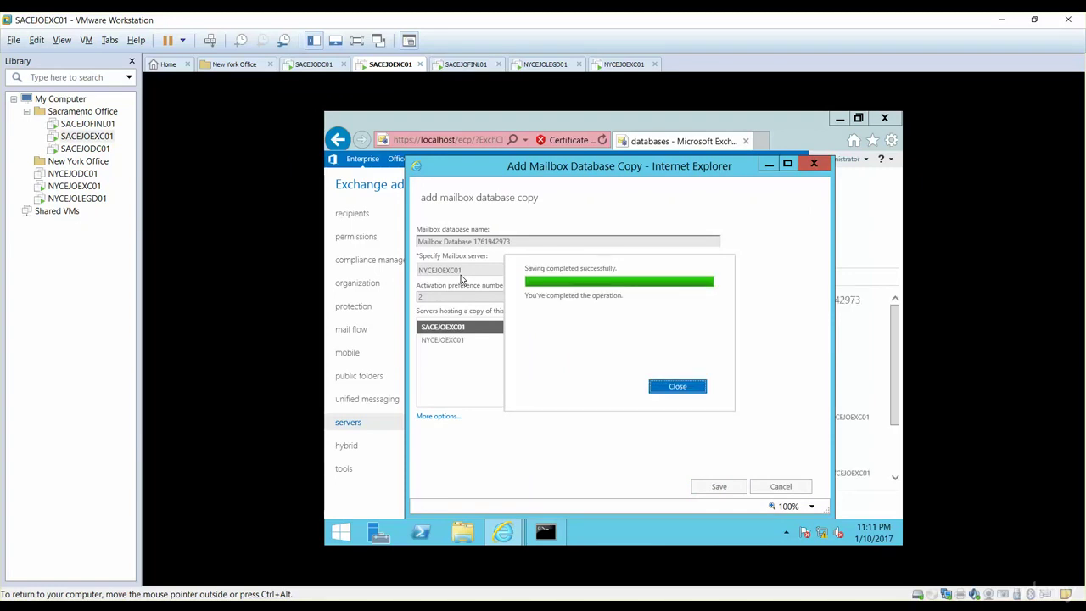
click(676, 387)
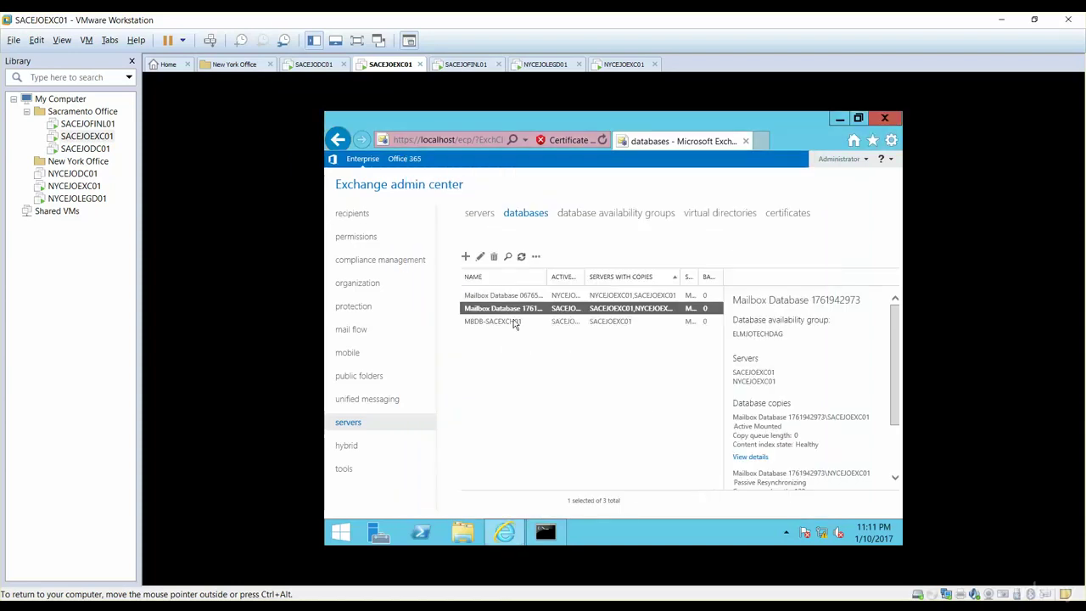
Add a copy of mailbox database MBDB-SACEXCH01 on server NYCEJOEXC01 and save it
click(514, 321)
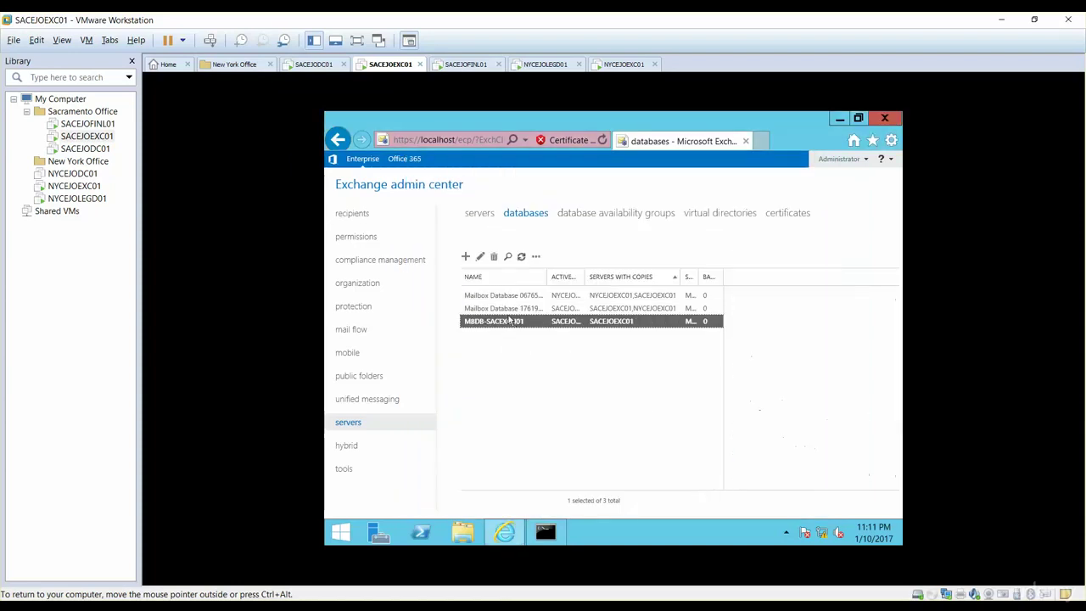
click(536, 256)
click(556, 276)
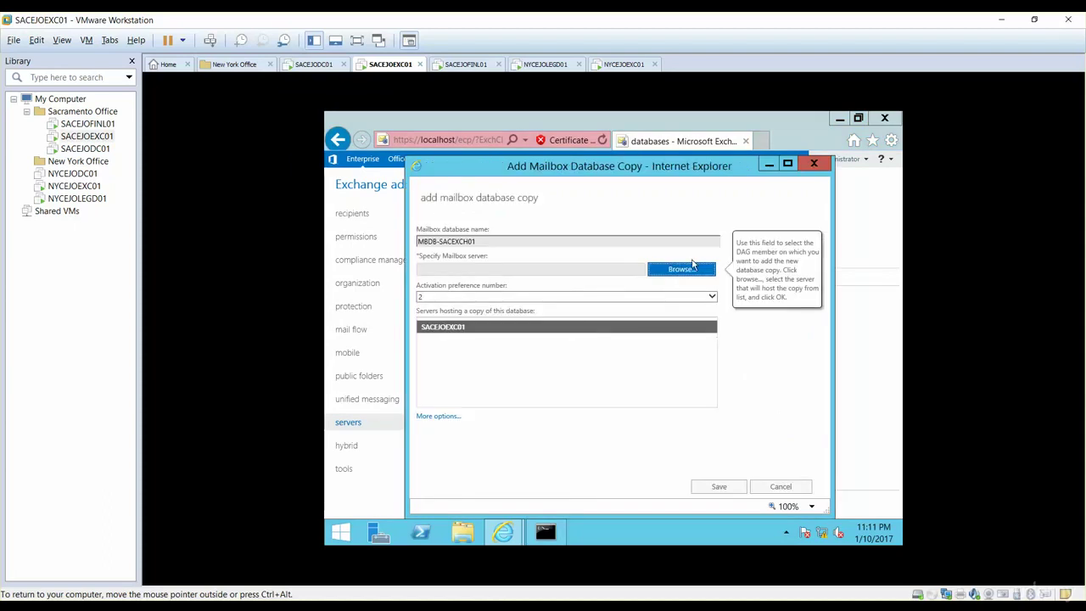
click(682, 269)
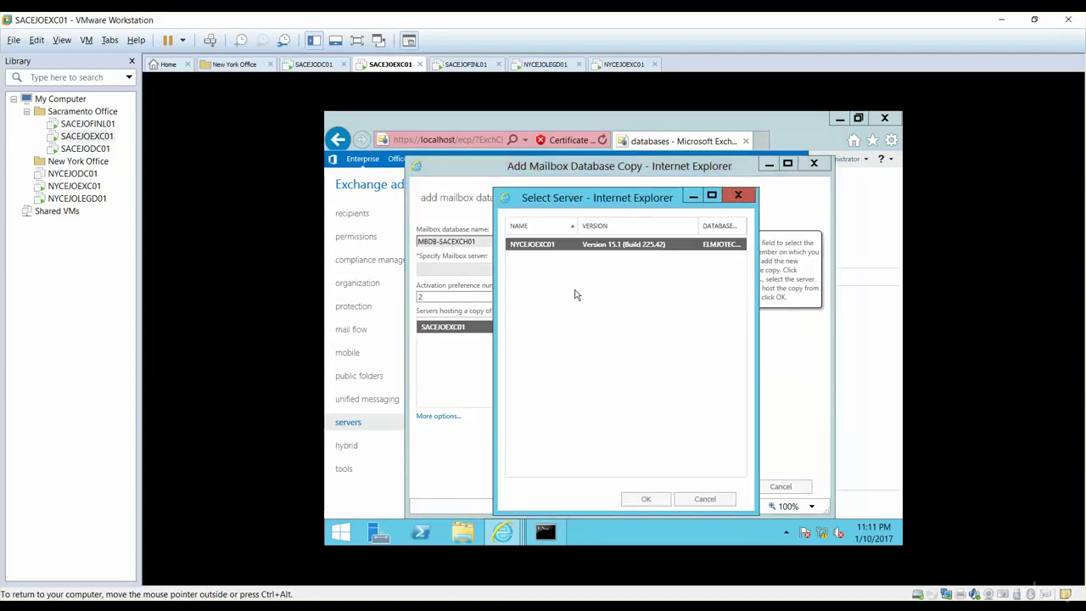
click(642, 498)
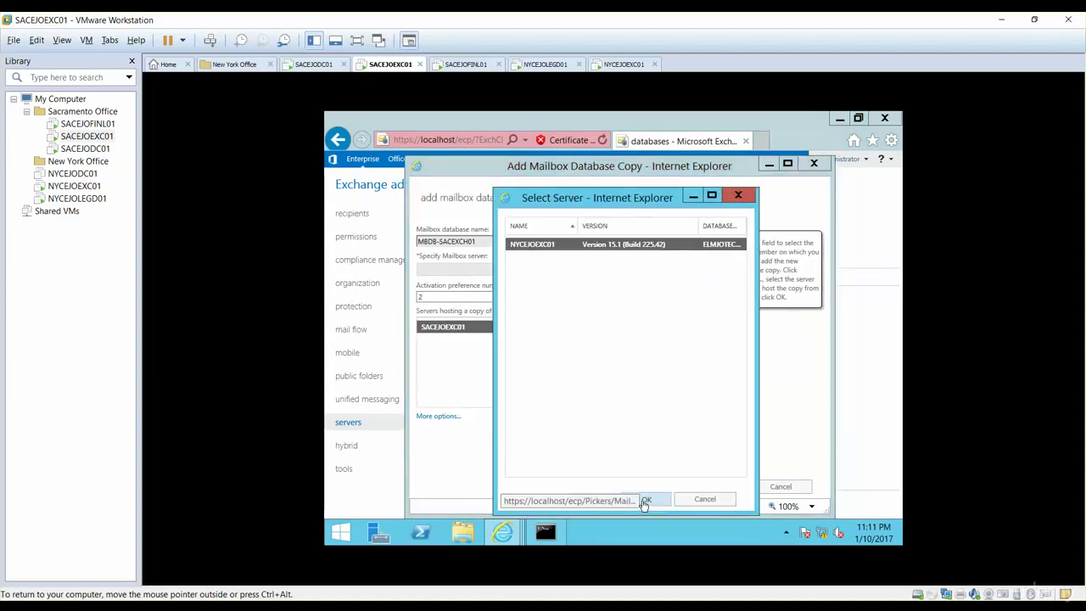
click(715, 487)
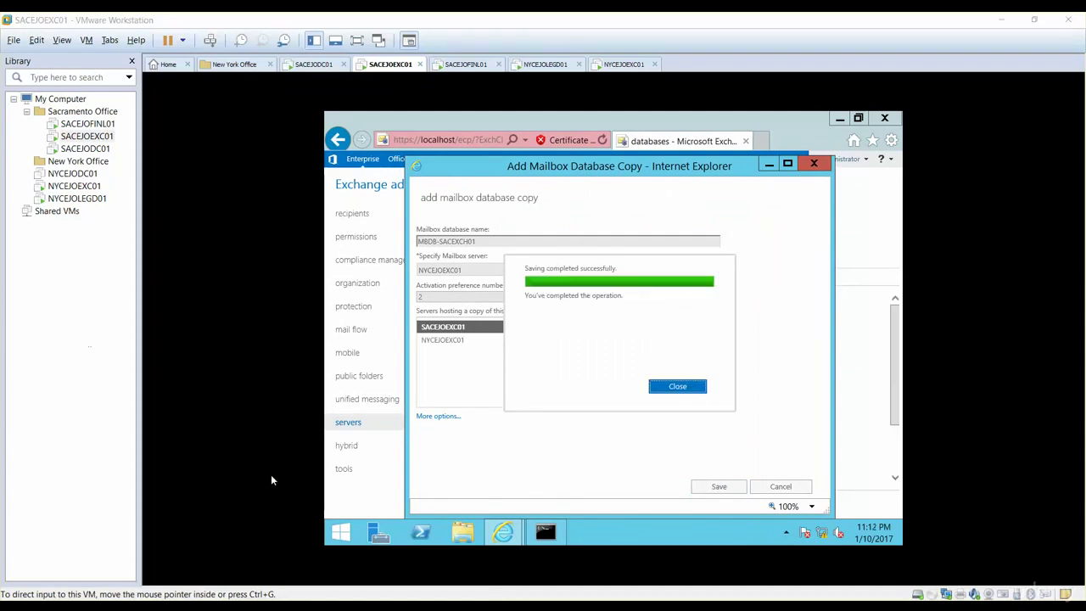
click(685, 388)
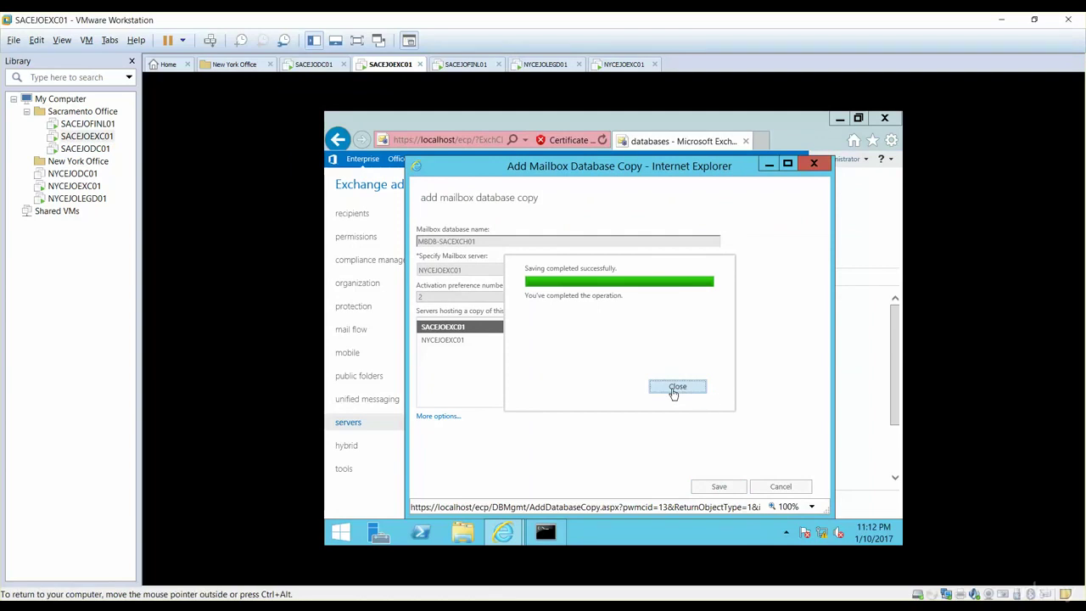